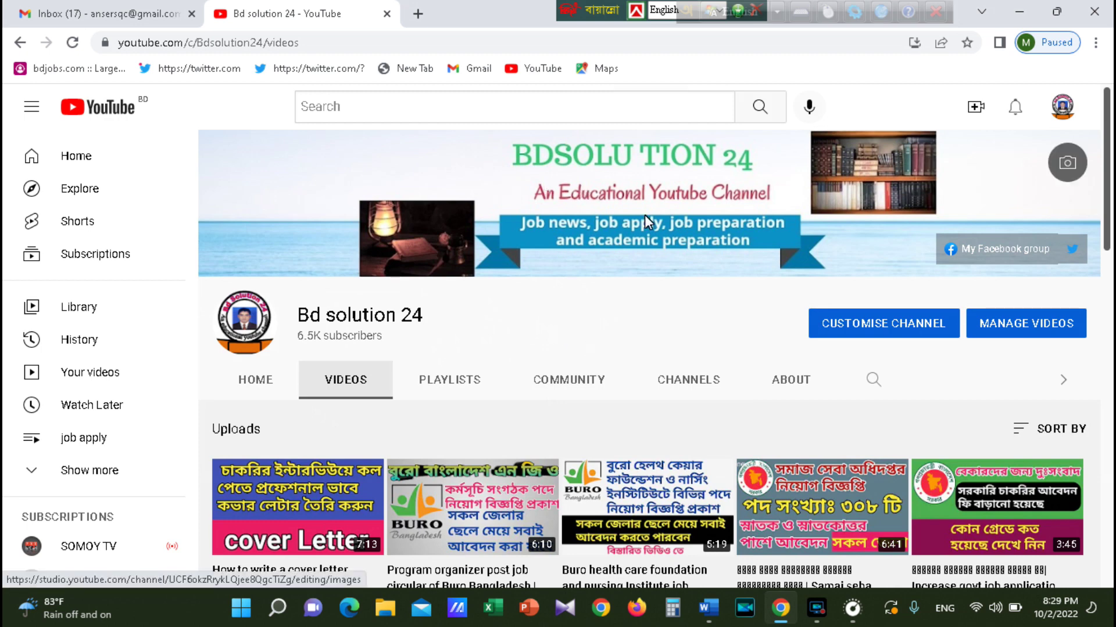
# Start a new Gmail message addressed only to the recruiter's pasted e-mail address.
pyautogui.scroll(-3, 477, 352)
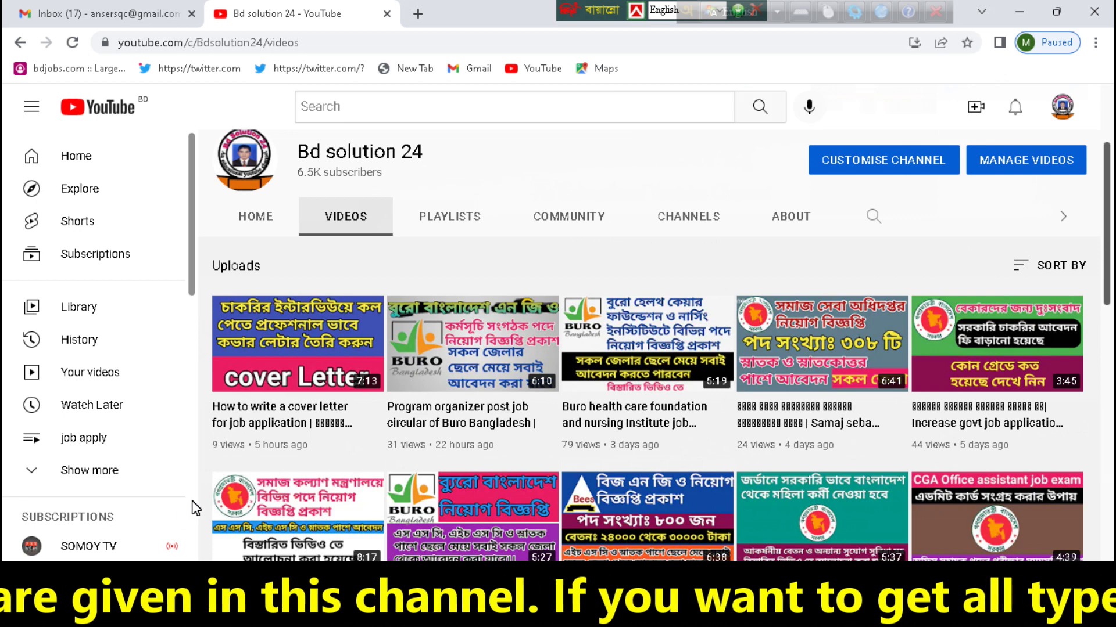
pyautogui.moveTo(268, 523)
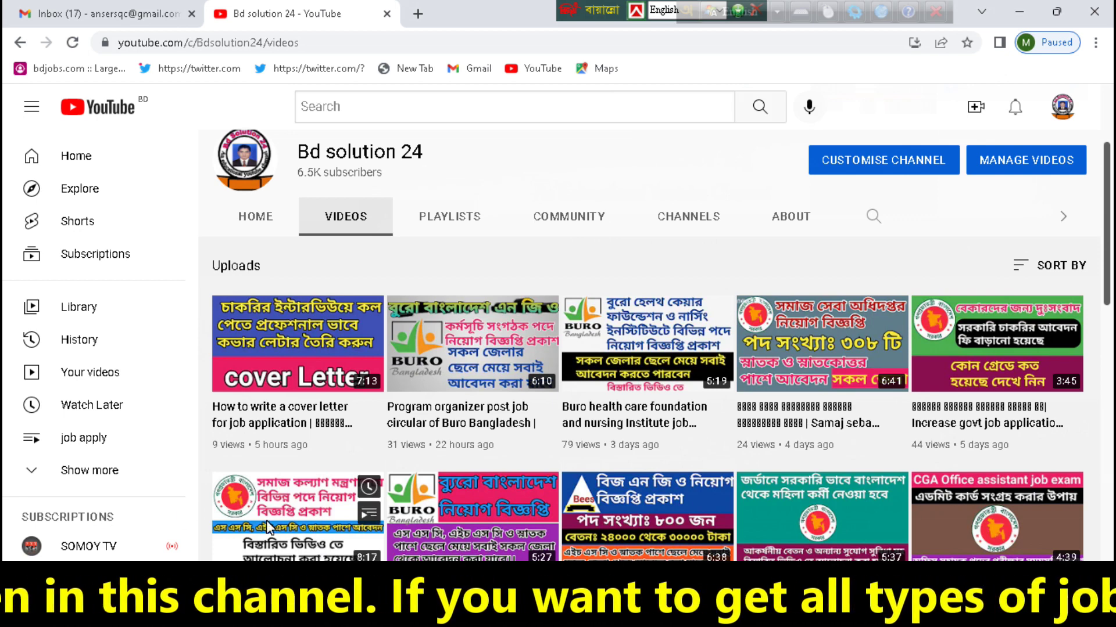
pyautogui.scroll(-2, 594, 525)
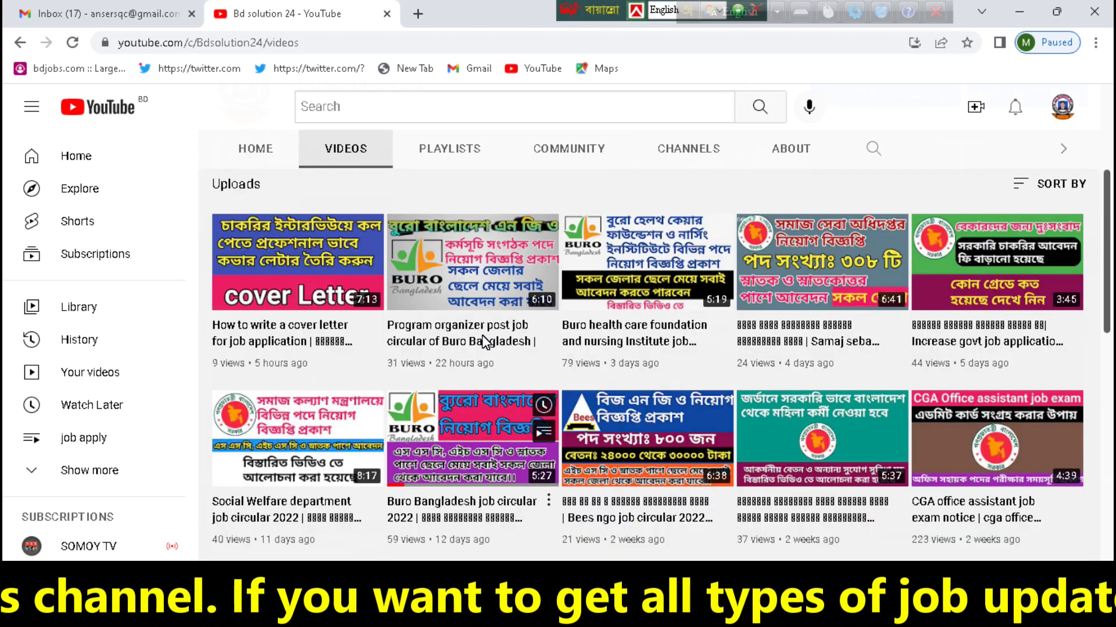
pyautogui.scroll(-2, 632, 450)
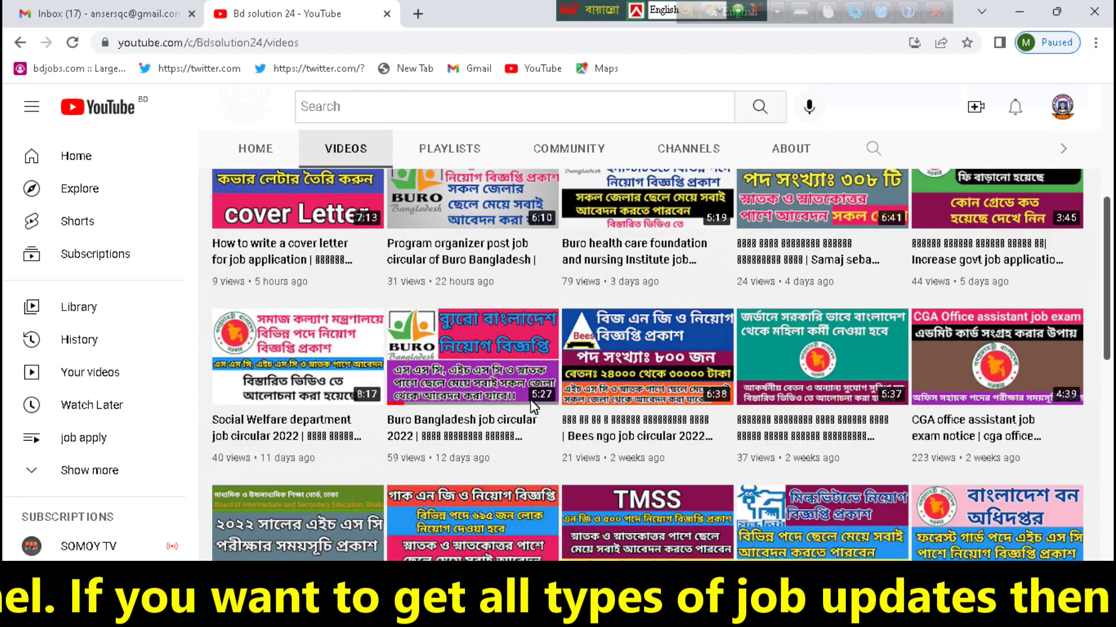
pyautogui.moveTo(647, 438)
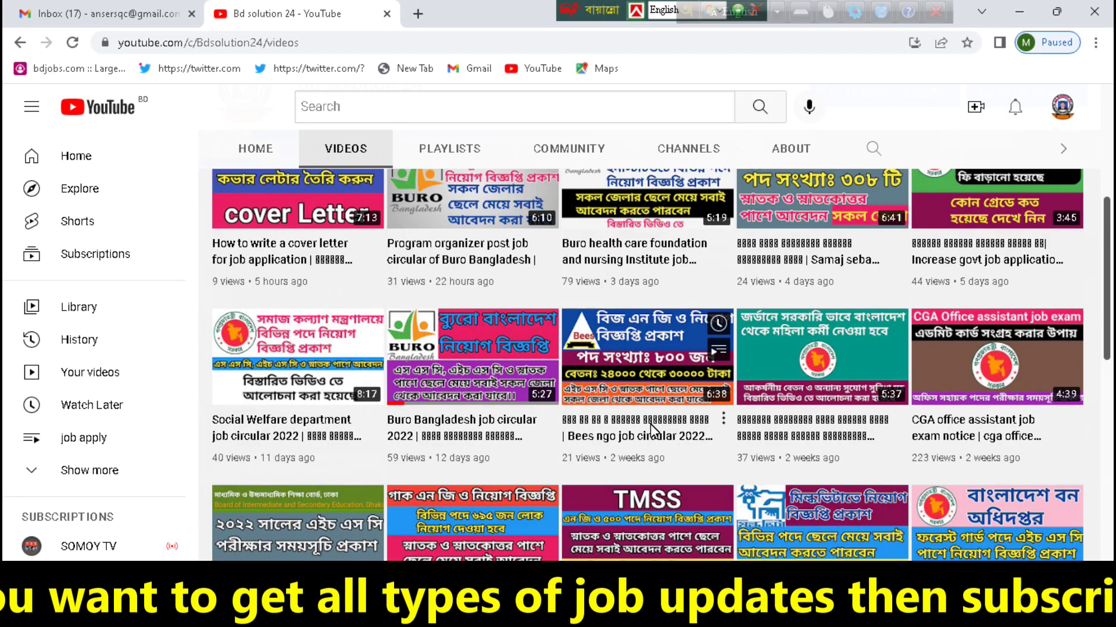
pyautogui.scroll(5, 650, 424)
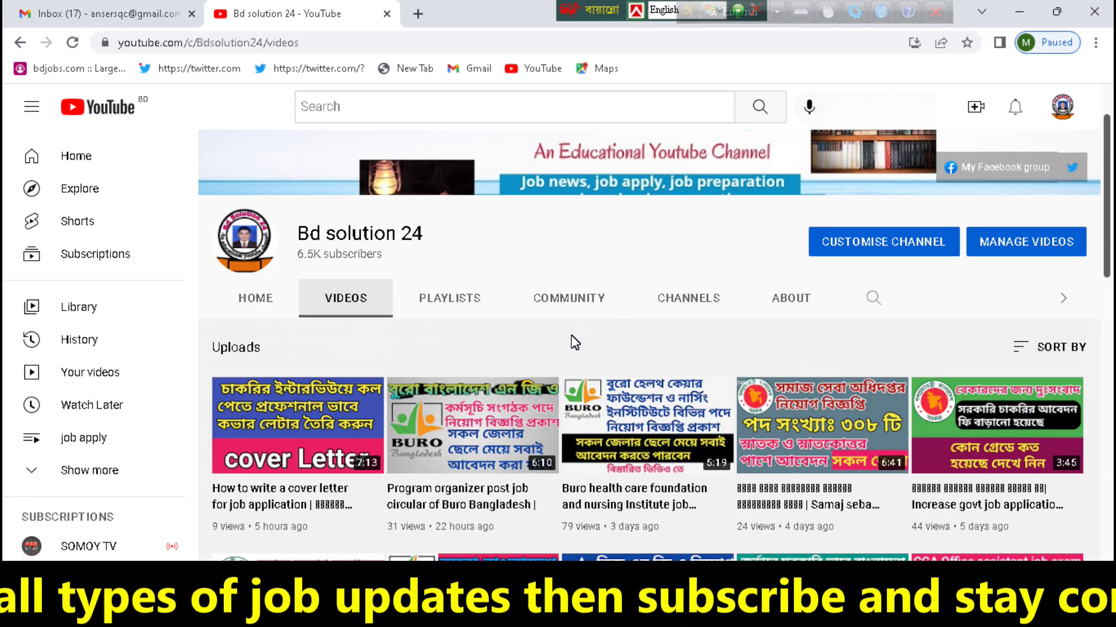
pyautogui.moveTo(821, 199)
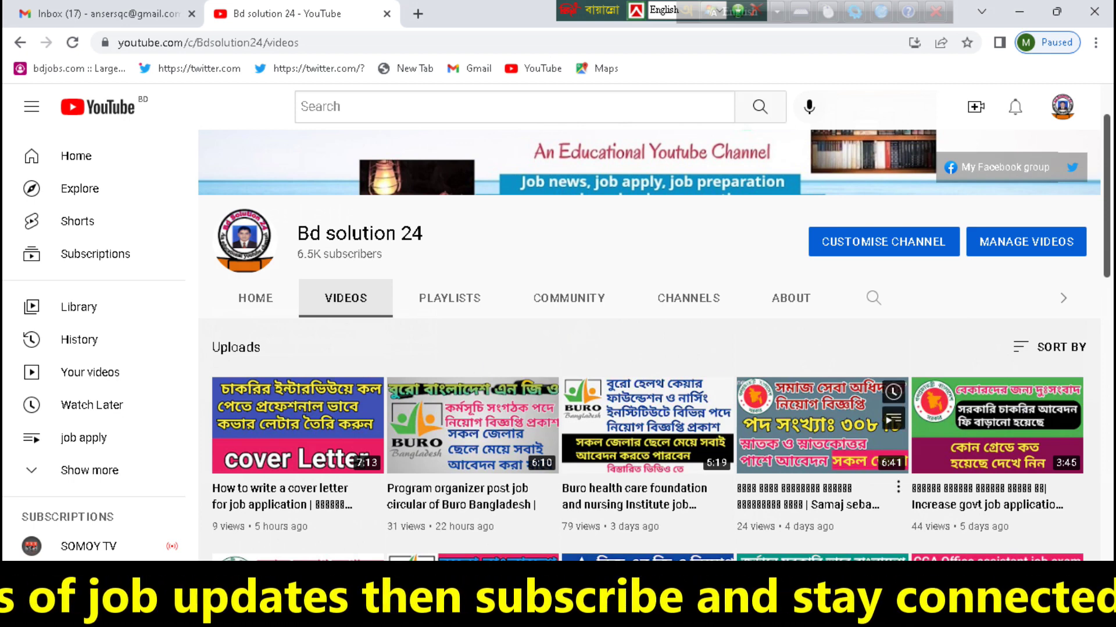
pyautogui.click(111, 13)
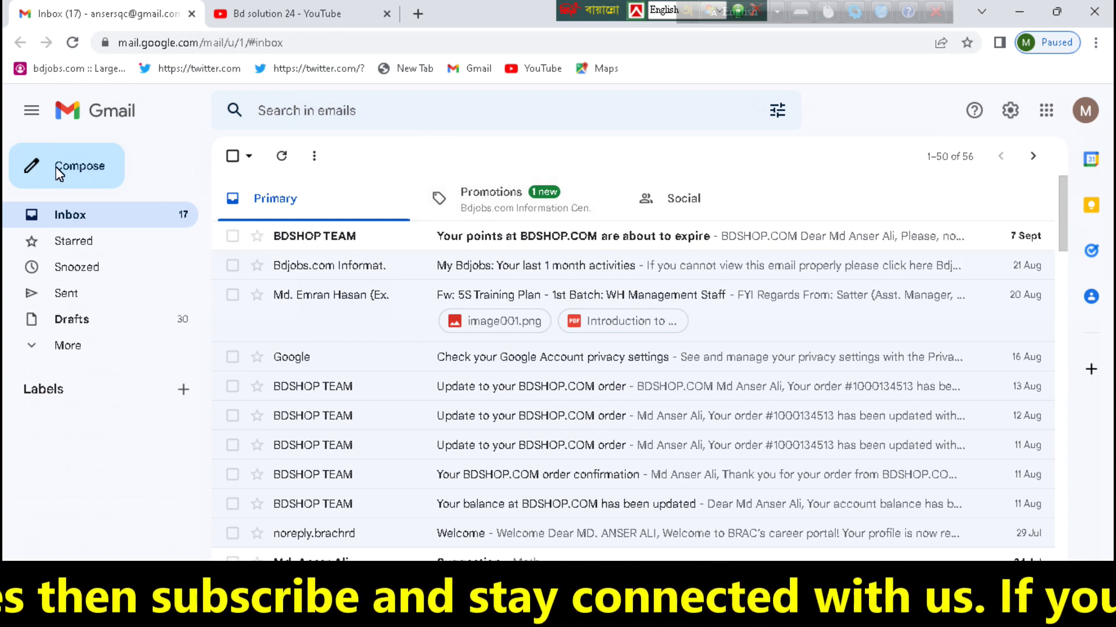
pyautogui.click(92, 168)
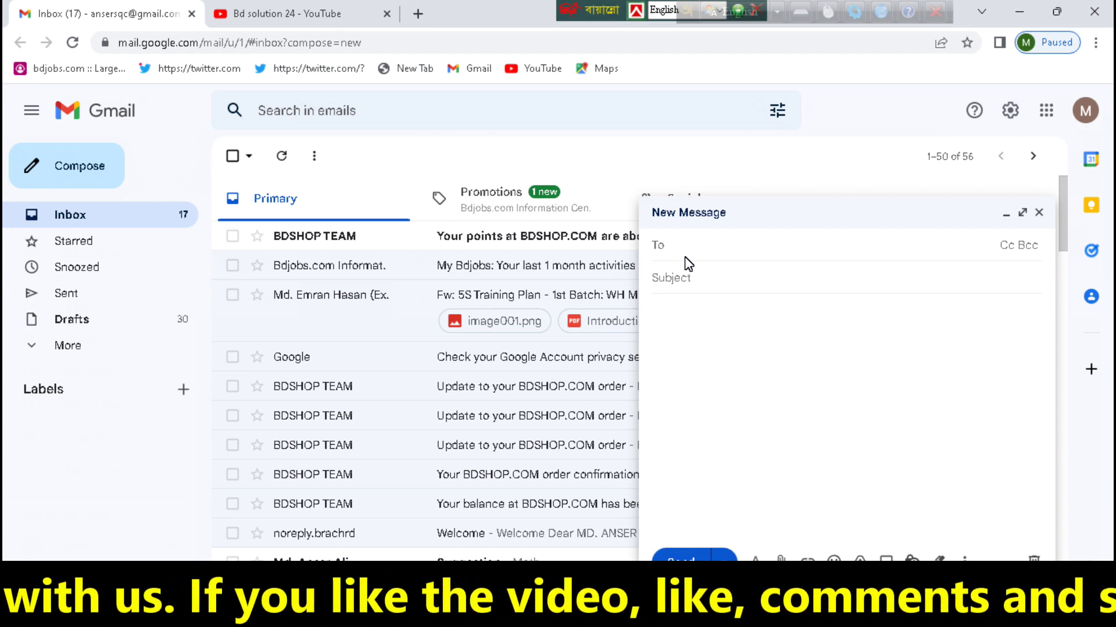
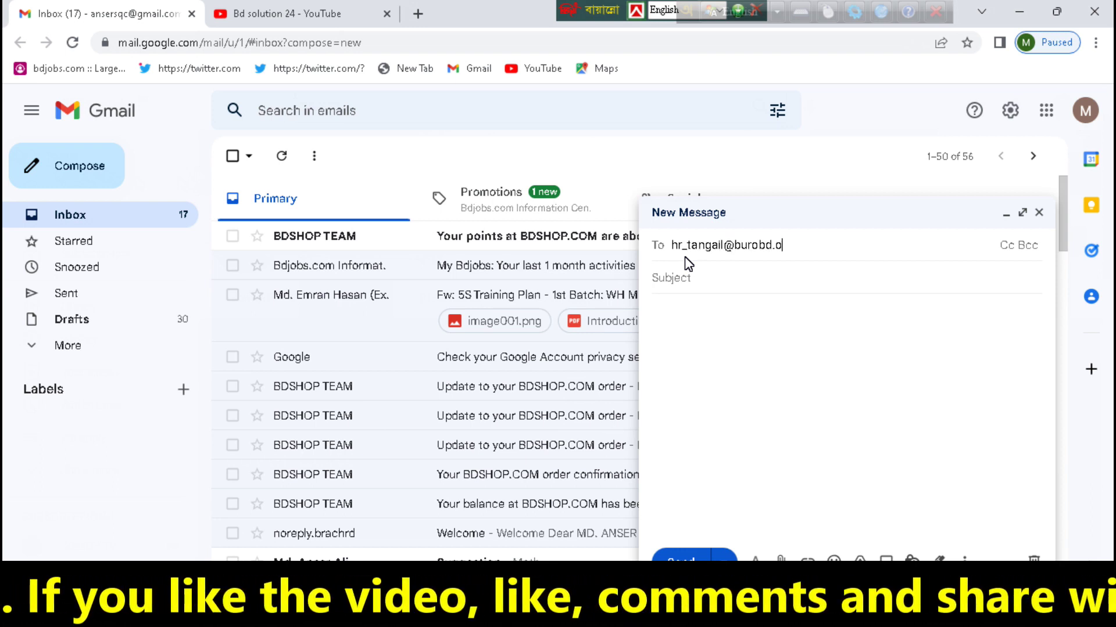
pyautogui.press('Return')
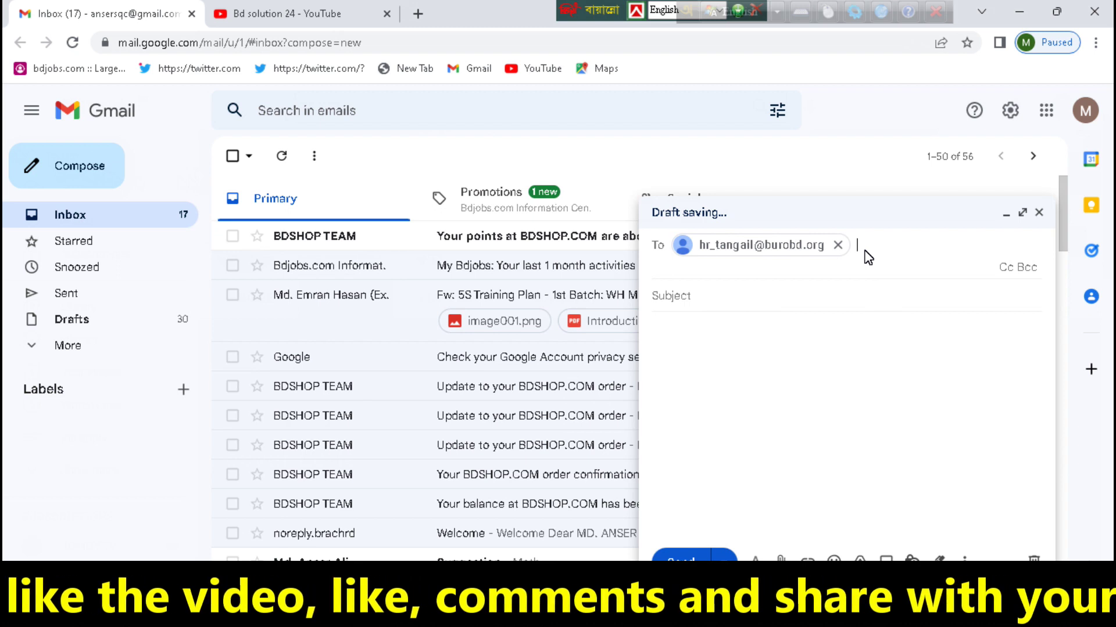
pyautogui.click(713, 301)
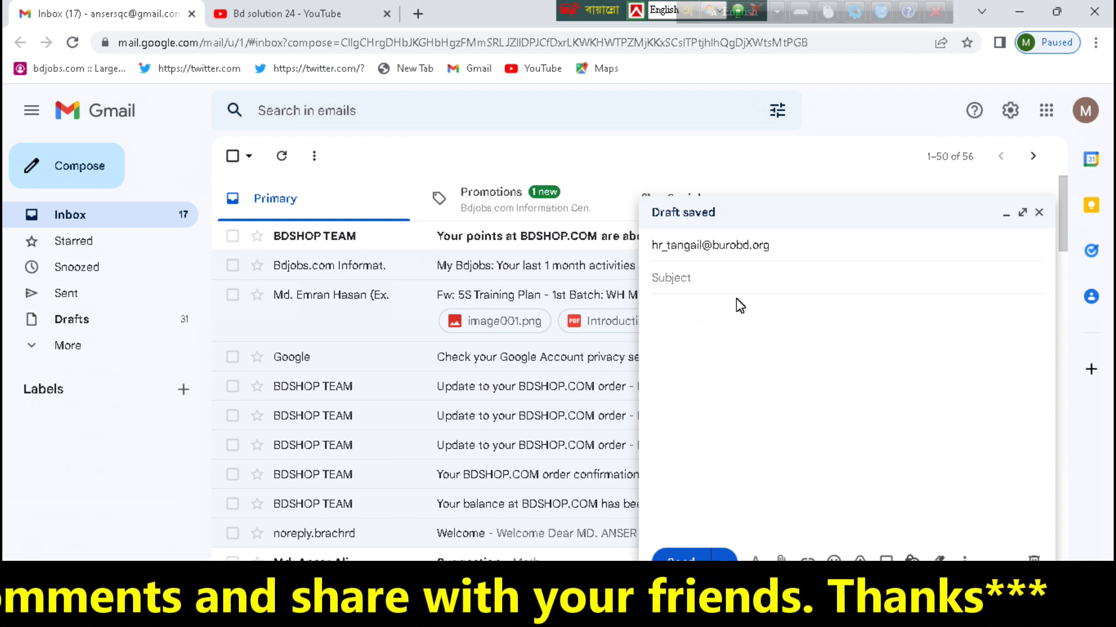
# Give the draft the subject Application for the post of "program organizer".
pyautogui.write('Appl')
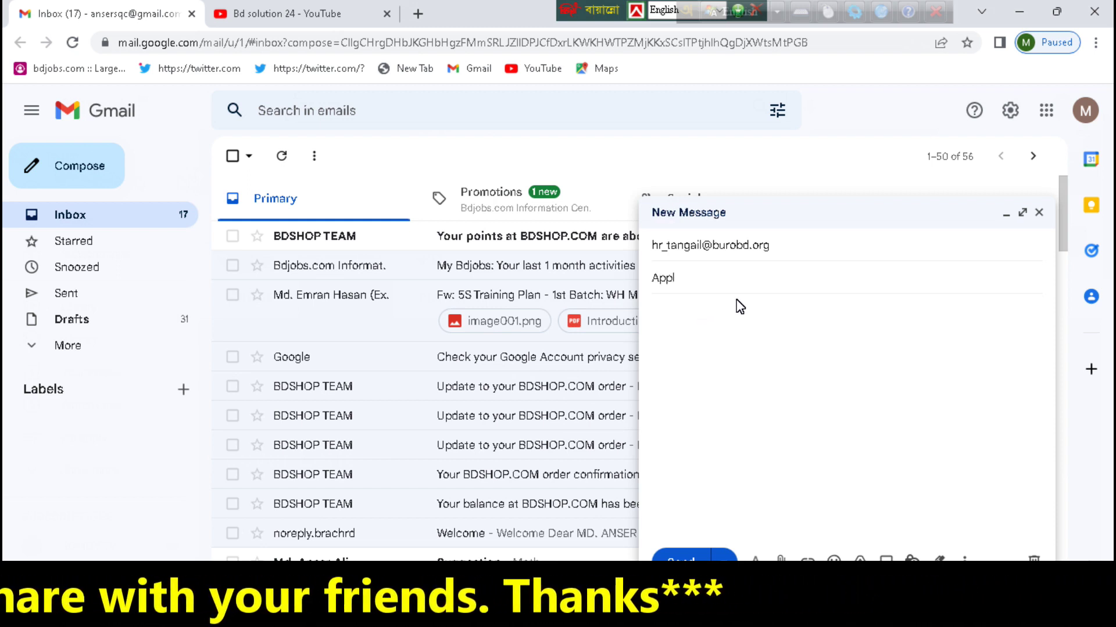
pyautogui.write('ication for the post')
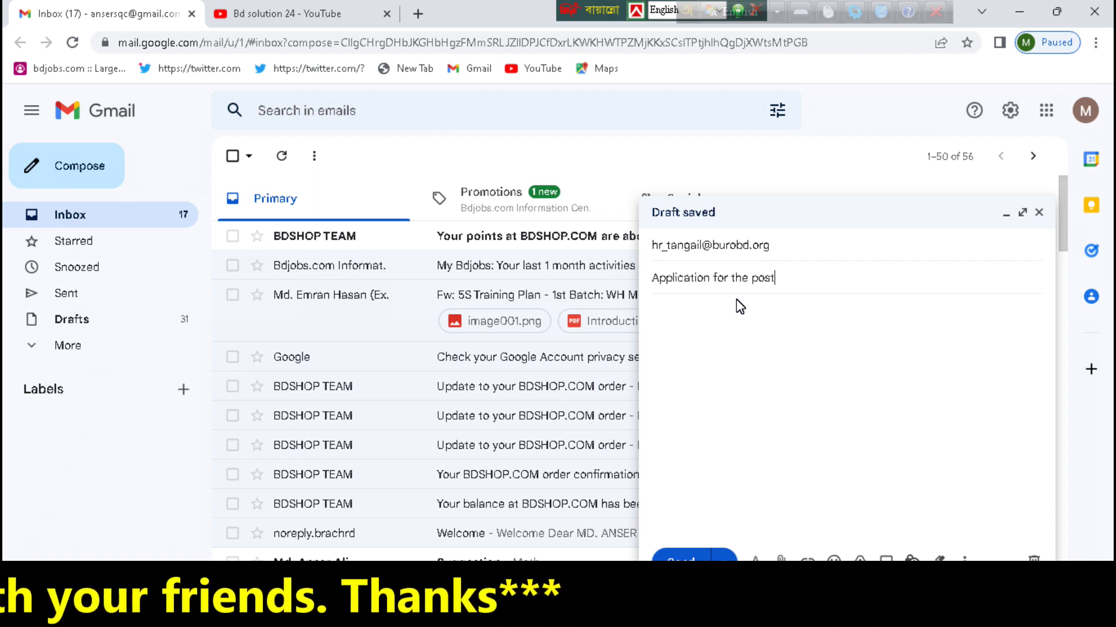
pyautogui.write(' of "program organizer"')
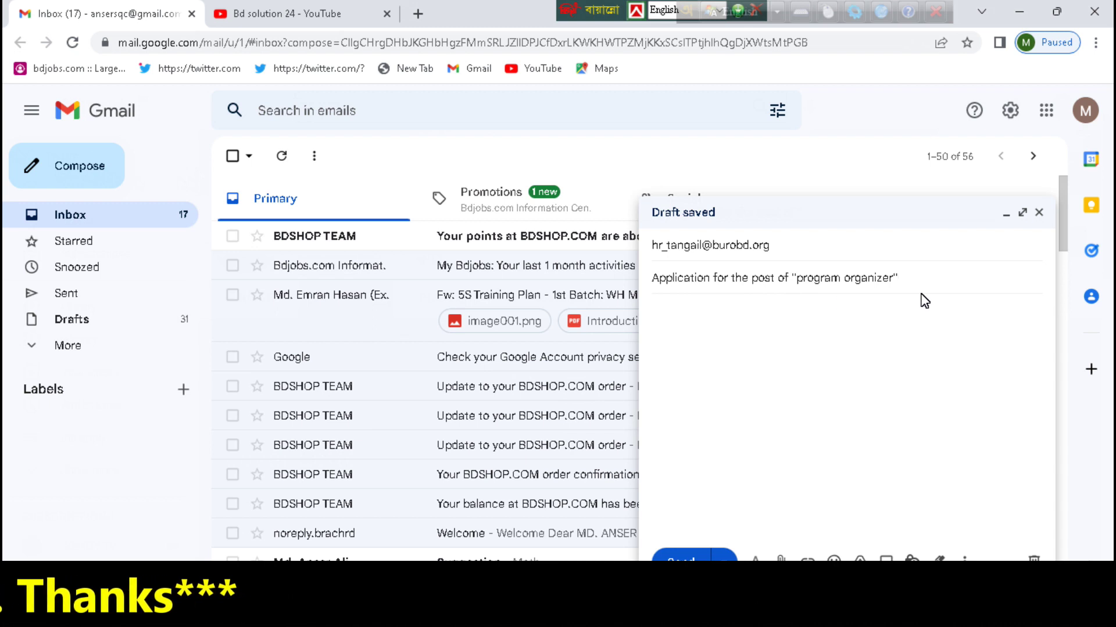
pyautogui.click(737, 336)
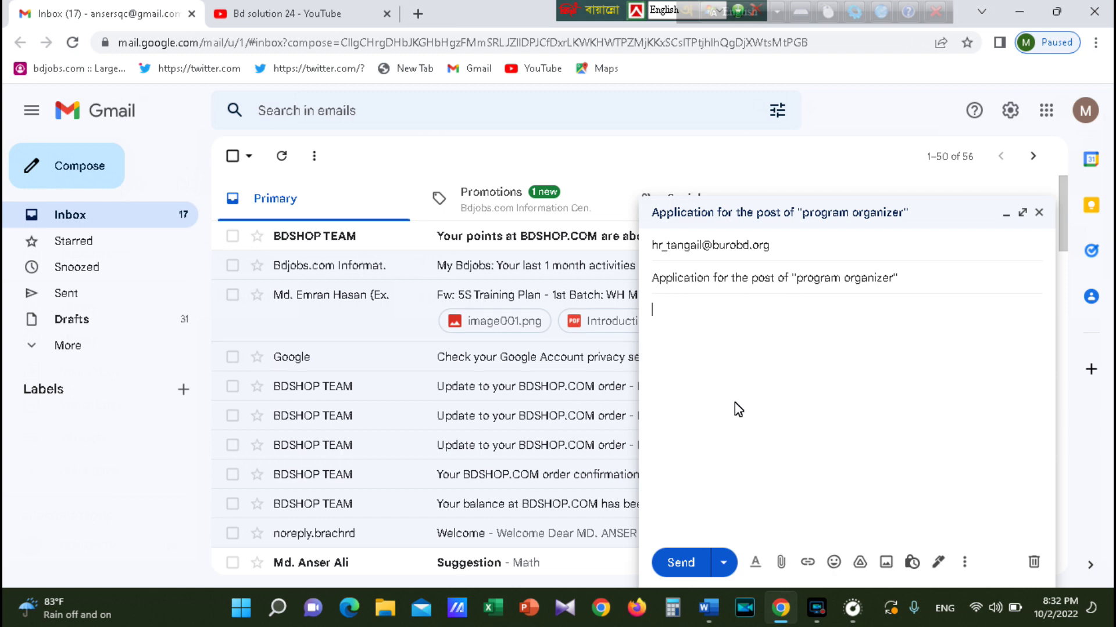
# Copy the entire cover letter from the Word document and return to the Gmail draft.
pyautogui.click(706, 608)
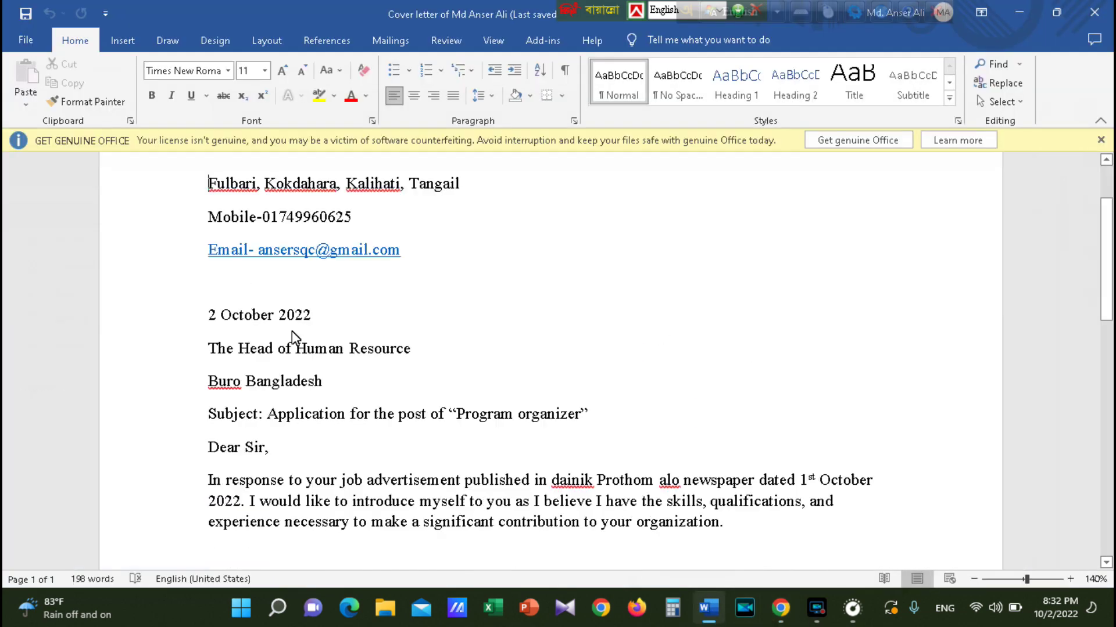
pyautogui.scroll(-3, 325, 381)
pyautogui.scroll(-2, 326, 382)
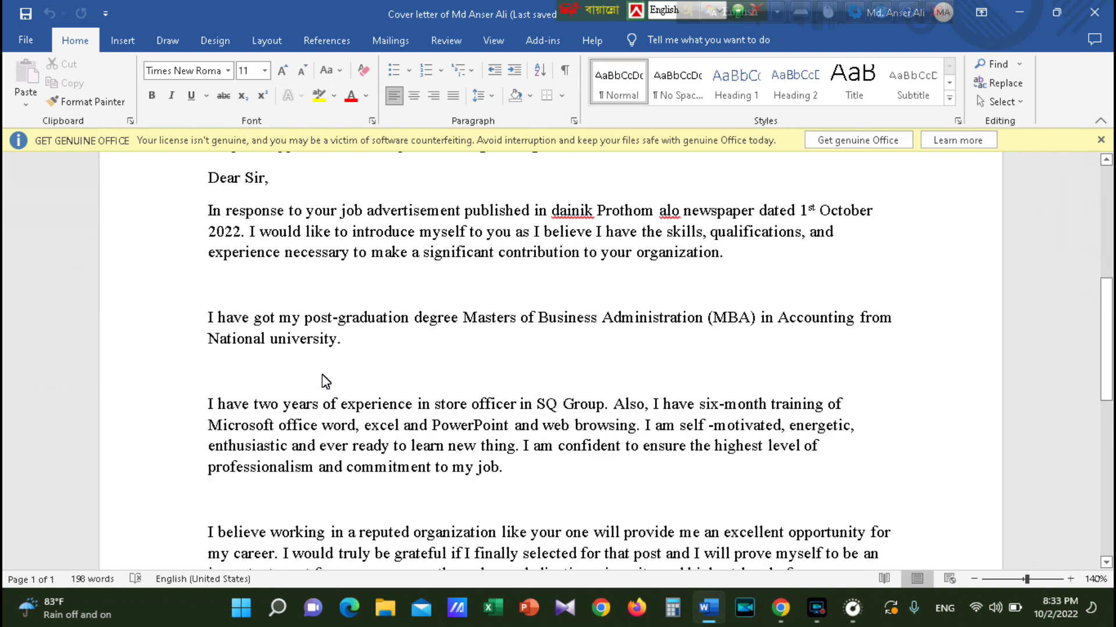
pyautogui.scroll(-4, 325, 381)
pyautogui.scroll(2, 342, 303)
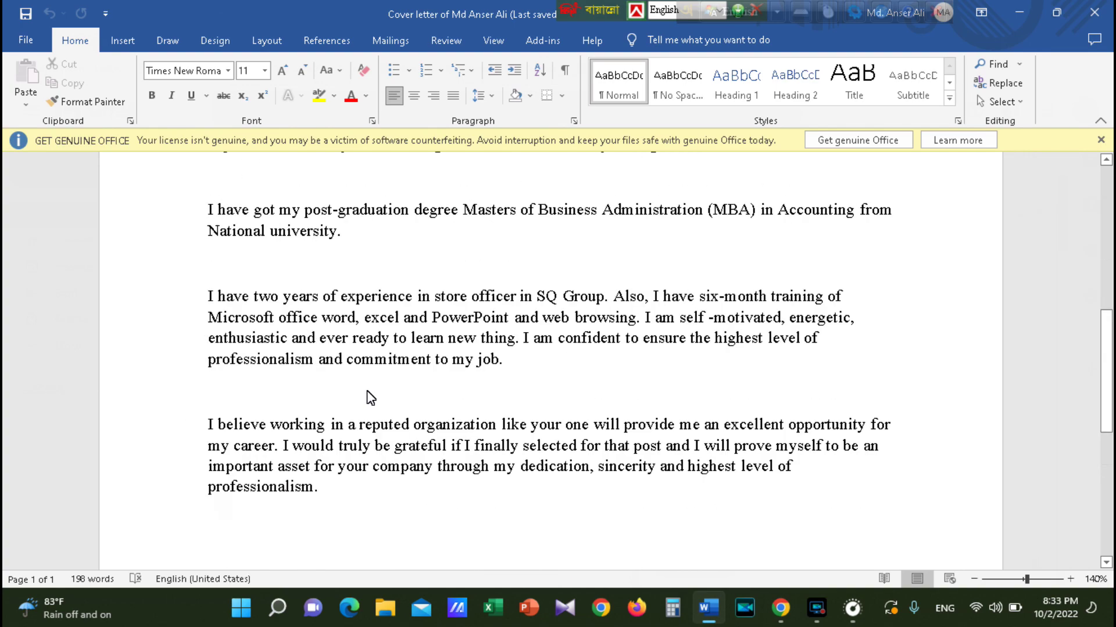
pyautogui.scroll(2, 400, 387)
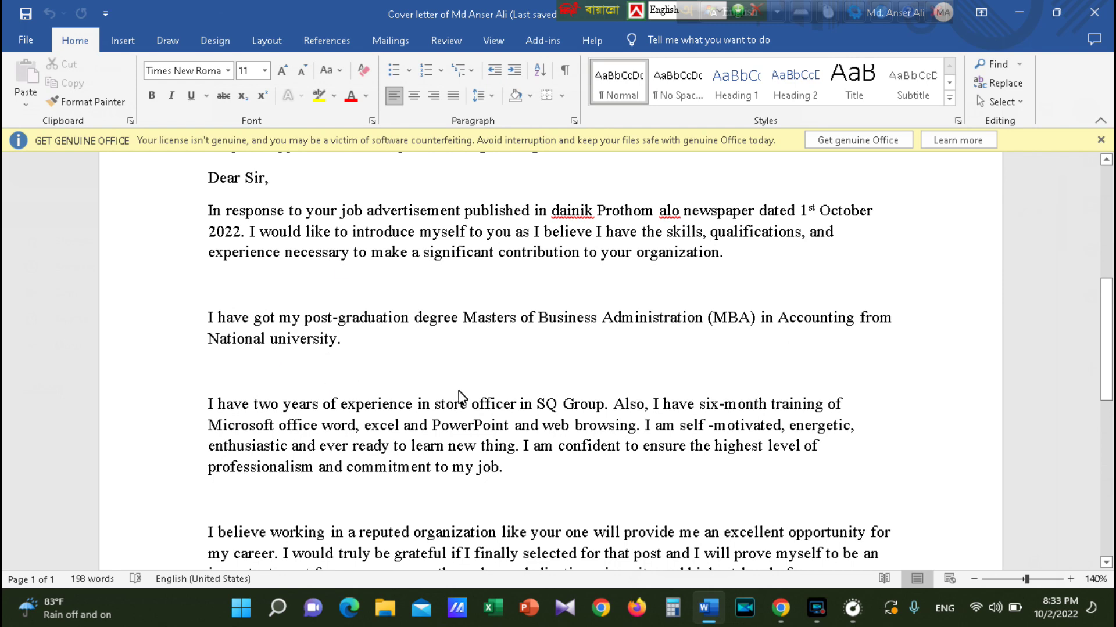
pyautogui.scroll(1, 459, 397)
pyautogui.scroll(2, 347, 354)
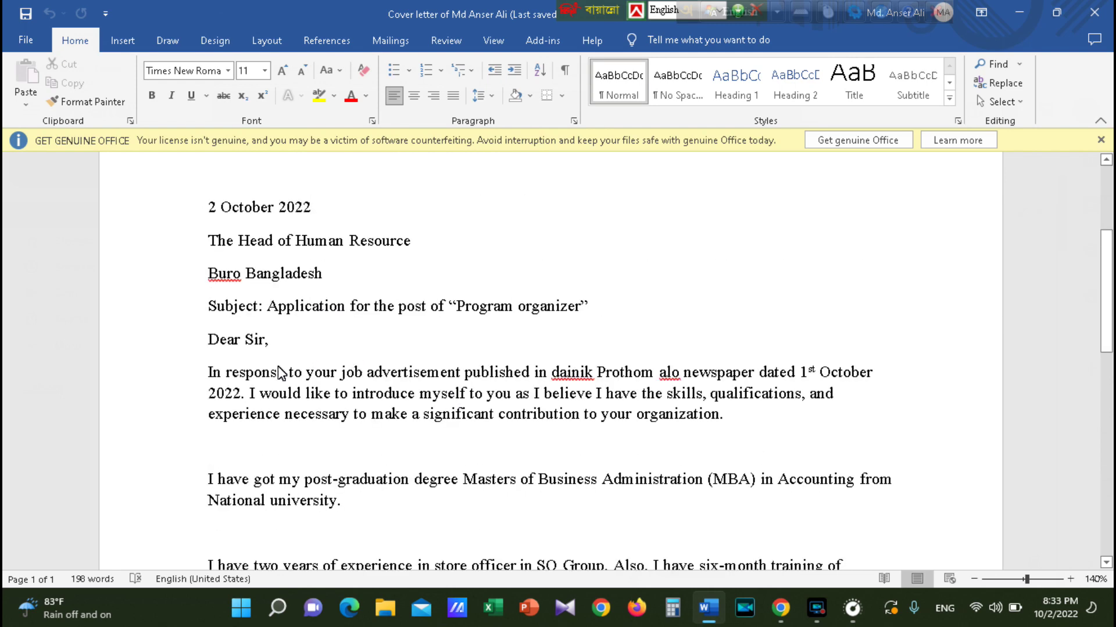
pyautogui.scroll(-3, 314, 366)
pyautogui.scroll(-5, 294, 367)
pyautogui.scroll(-2, 294, 378)
pyautogui.scroll(-1, 294, 374)
pyautogui.scroll(12, 433, 463)
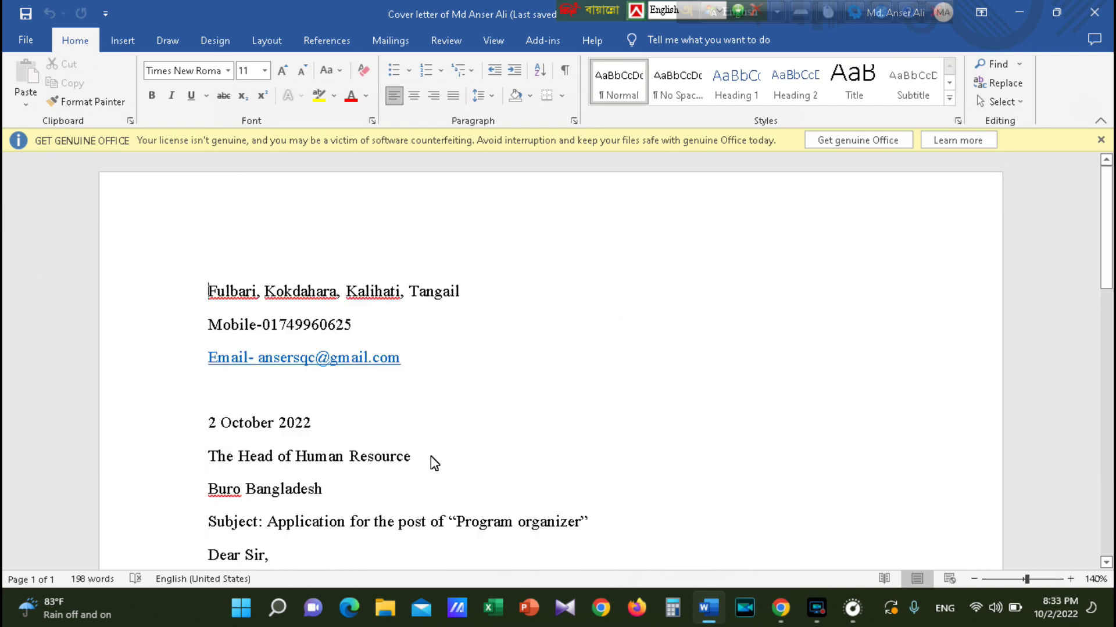
pyautogui.hotkey('ctrl', 'a')
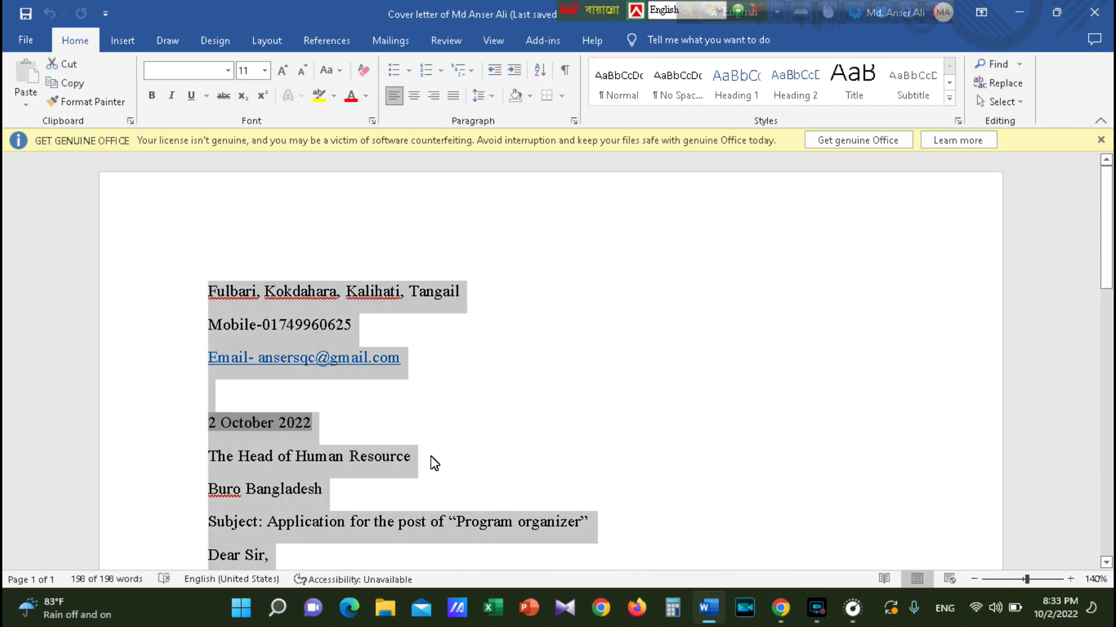
pyautogui.hotkey('alt', 'Tab')
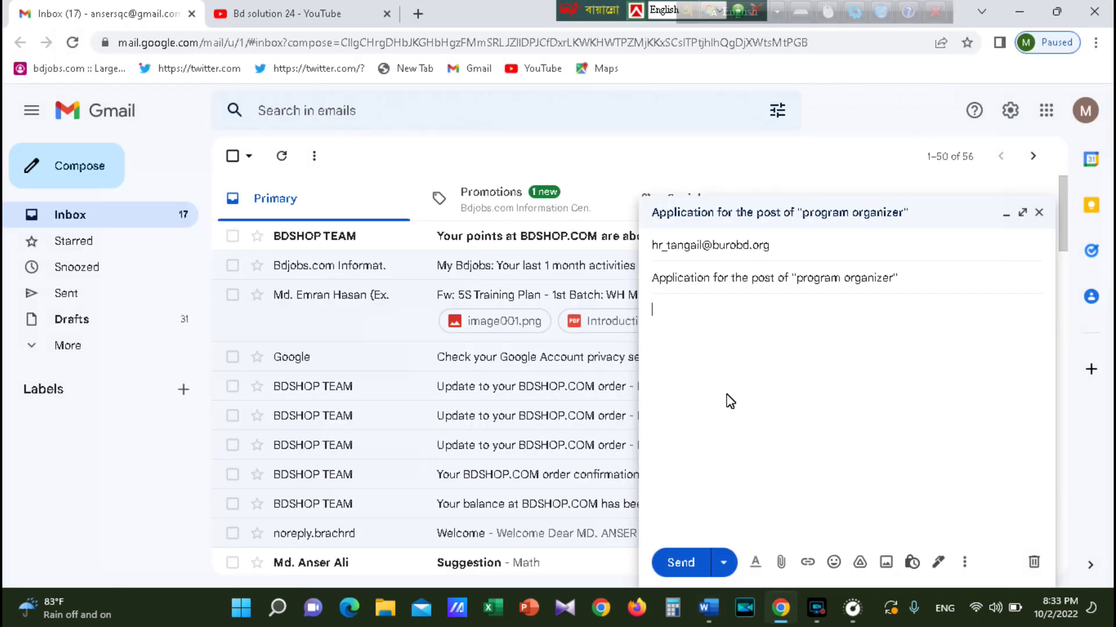
# Paste the copied cover letter into the draft body and review it.
pyautogui.hotkey('ctrl', 'v')
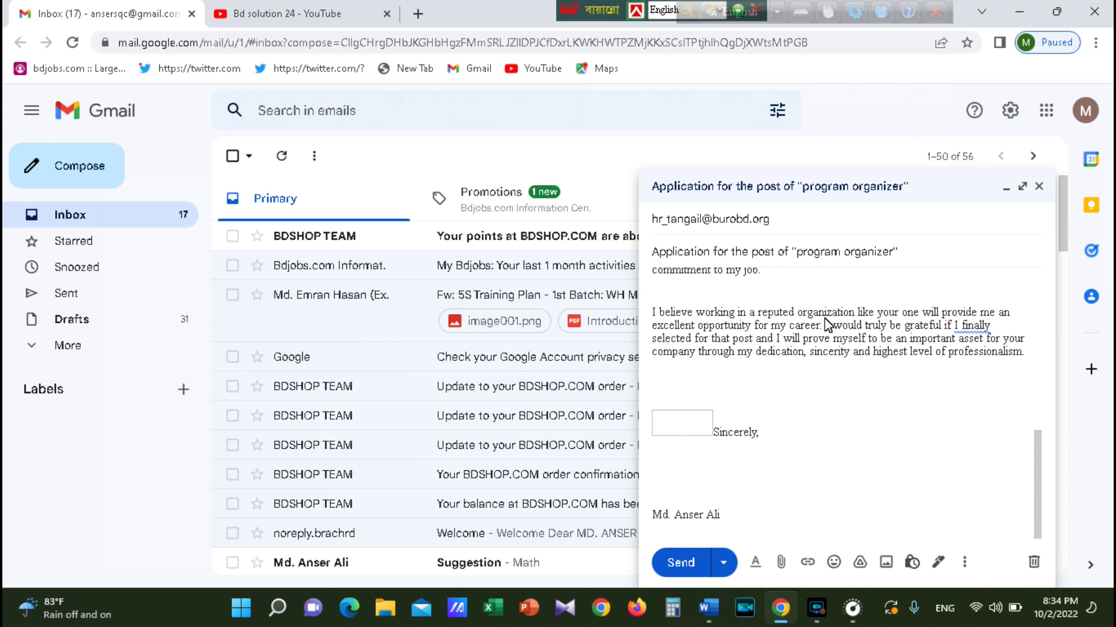
pyautogui.scroll(7, 739, 370)
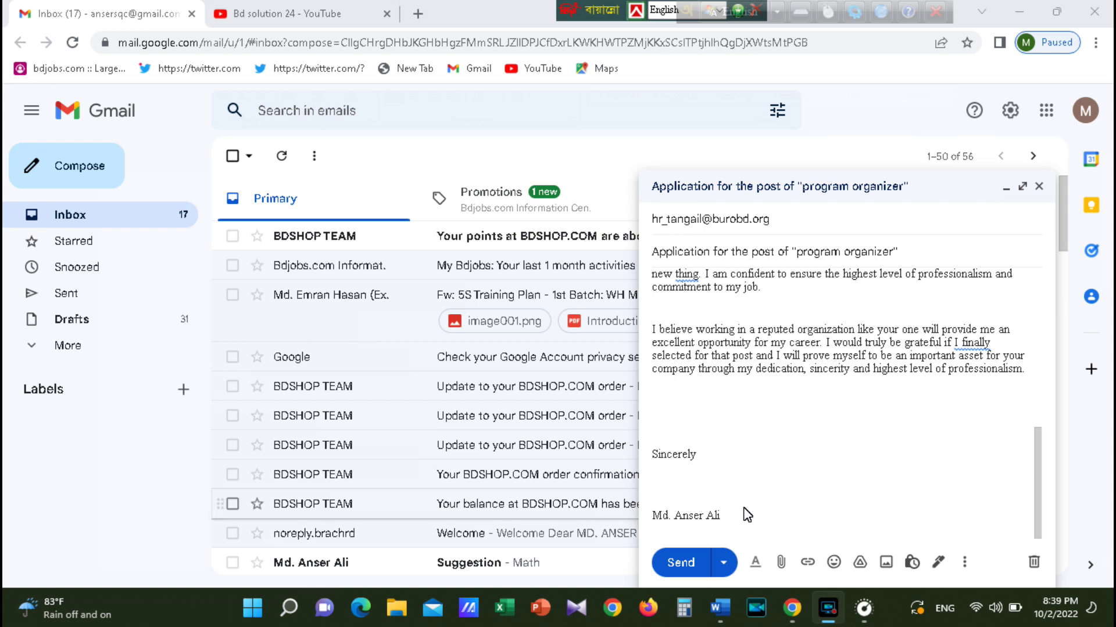
# Insert IMG_20190630_154032 from Documents > Resize inline as the signature photo.
pyautogui.click(887, 566)
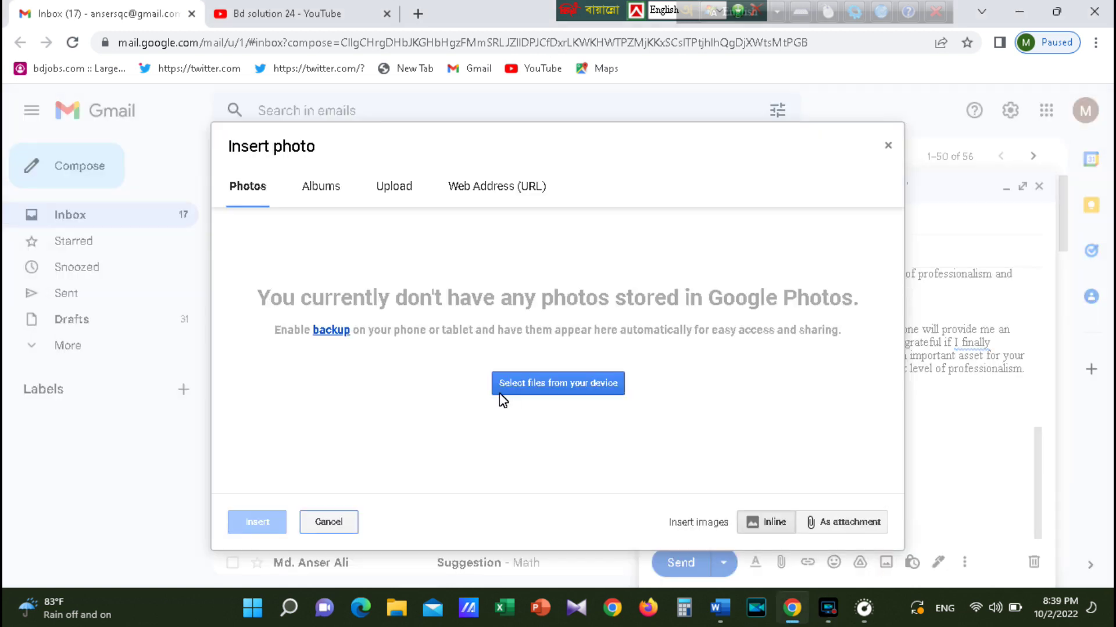
pyautogui.click(571, 390)
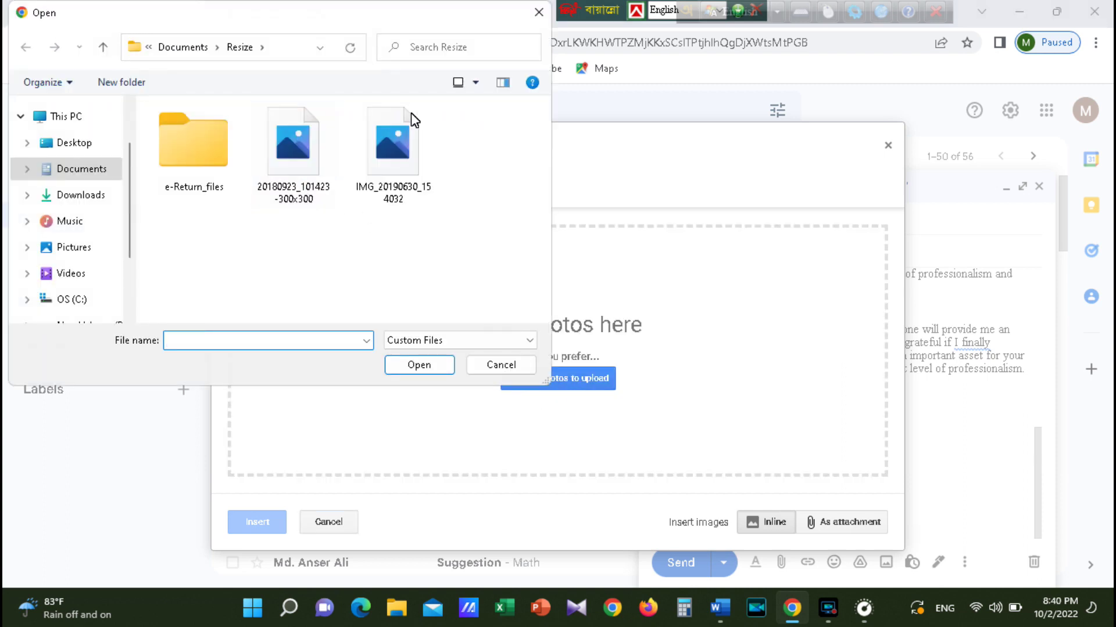
pyautogui.click(410, 123)
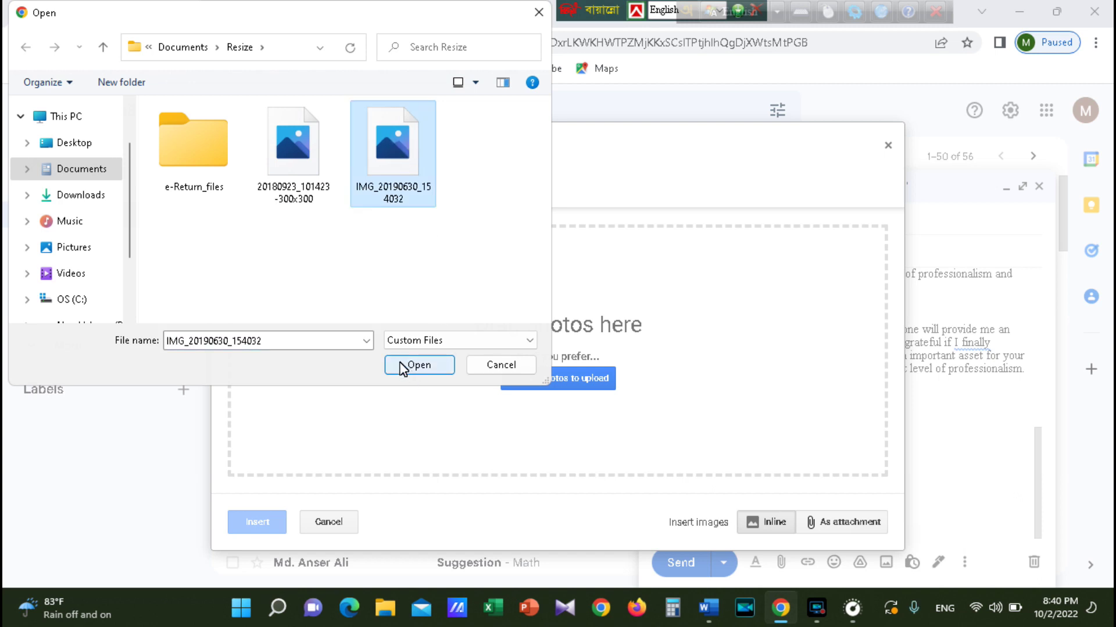
pyautogui.click(401, 367)
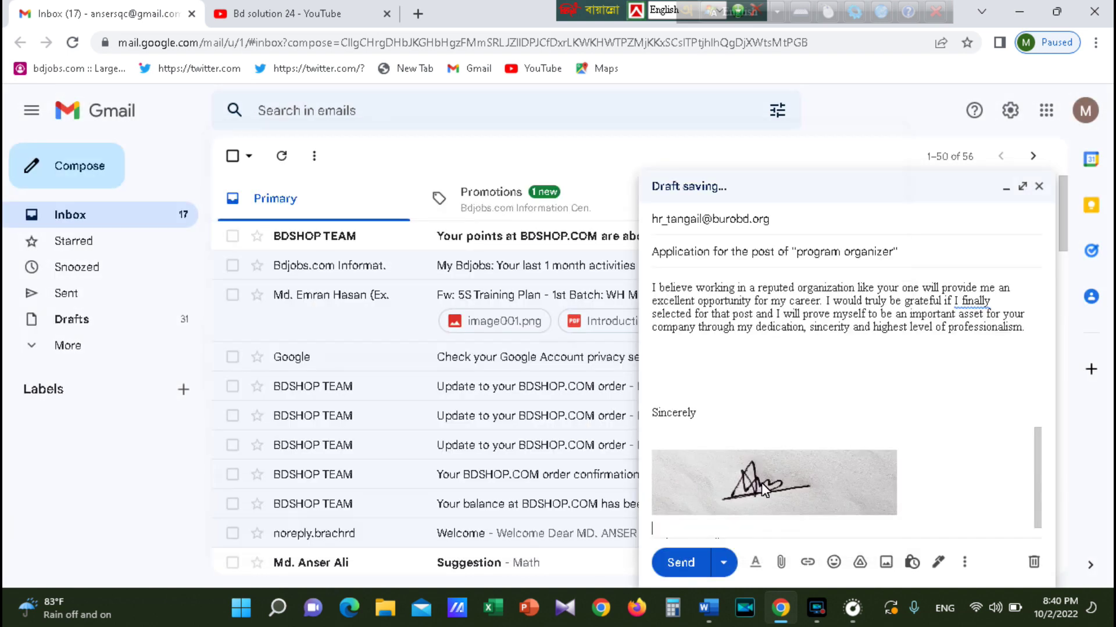
# Shrink the inline signature image so the sender's name line shows beneath it.
pyautogui.click(782, 483)
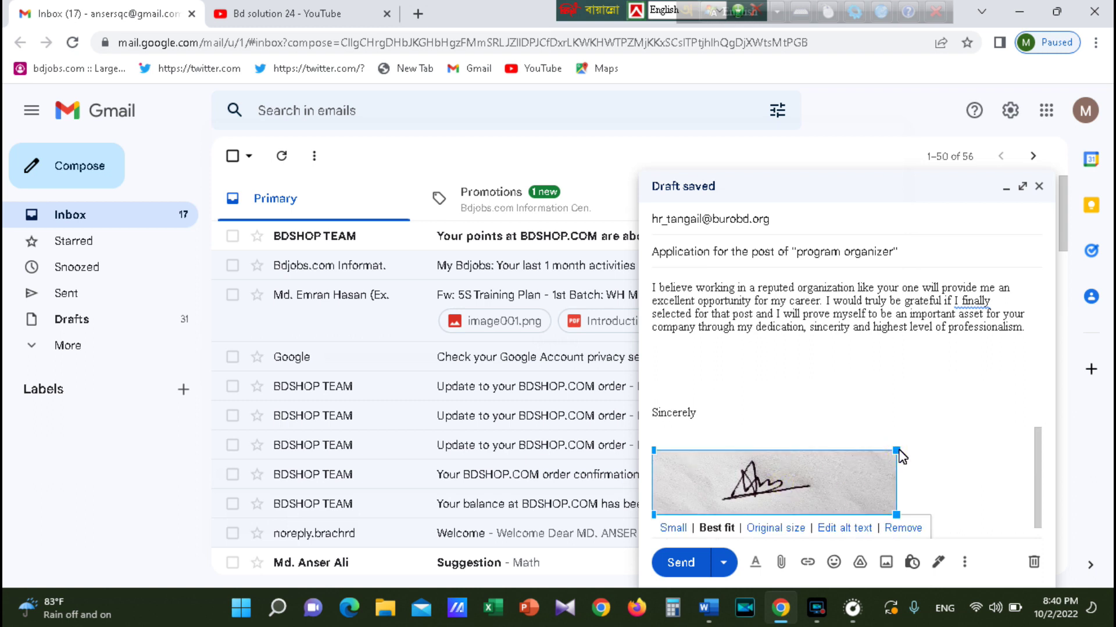
pyautogui.moveTo(896, 451); pyautogui.dragTo(802, 475)
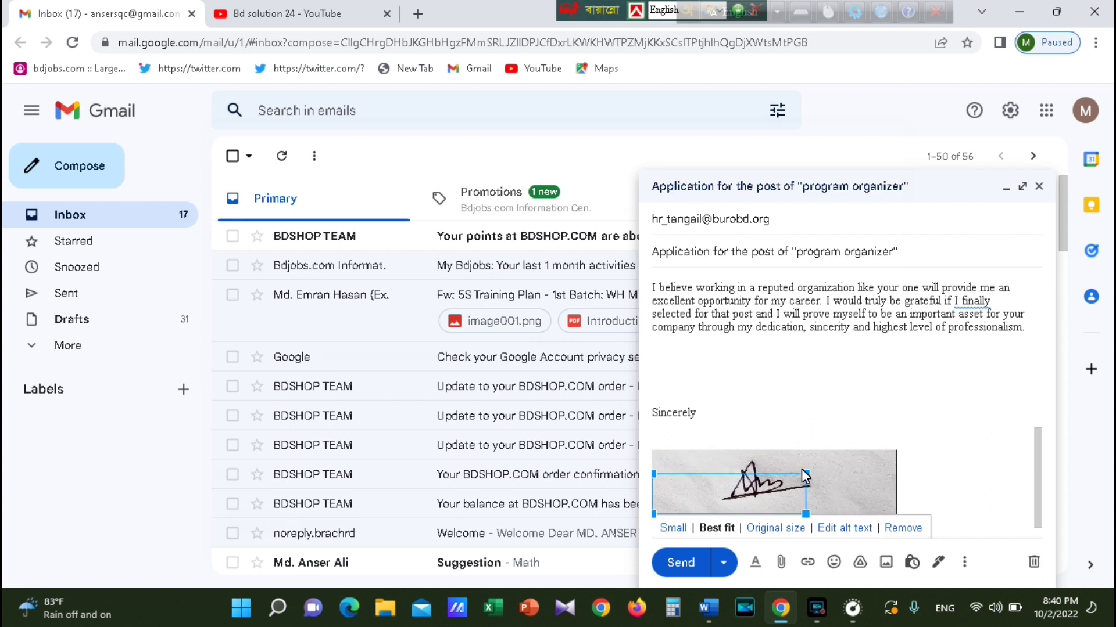
pyautogui.moveTo(802, 475); pyautogui.dragTo(801, 475)
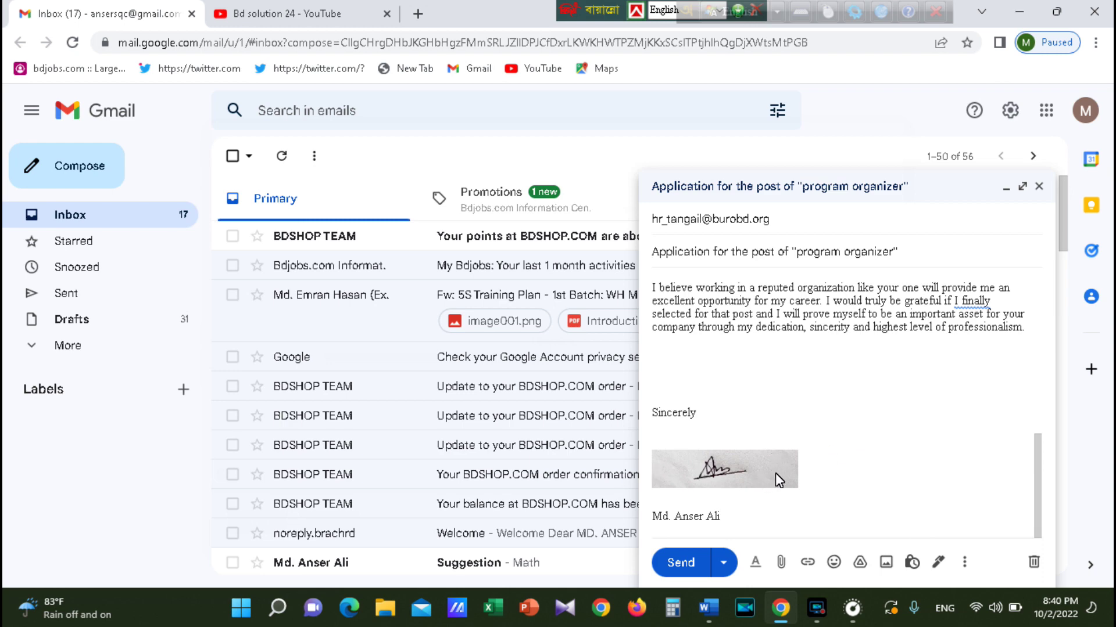
pyautogui.scroll(5, 803, 326)
pyautogui.scroll(2, 724, 349)
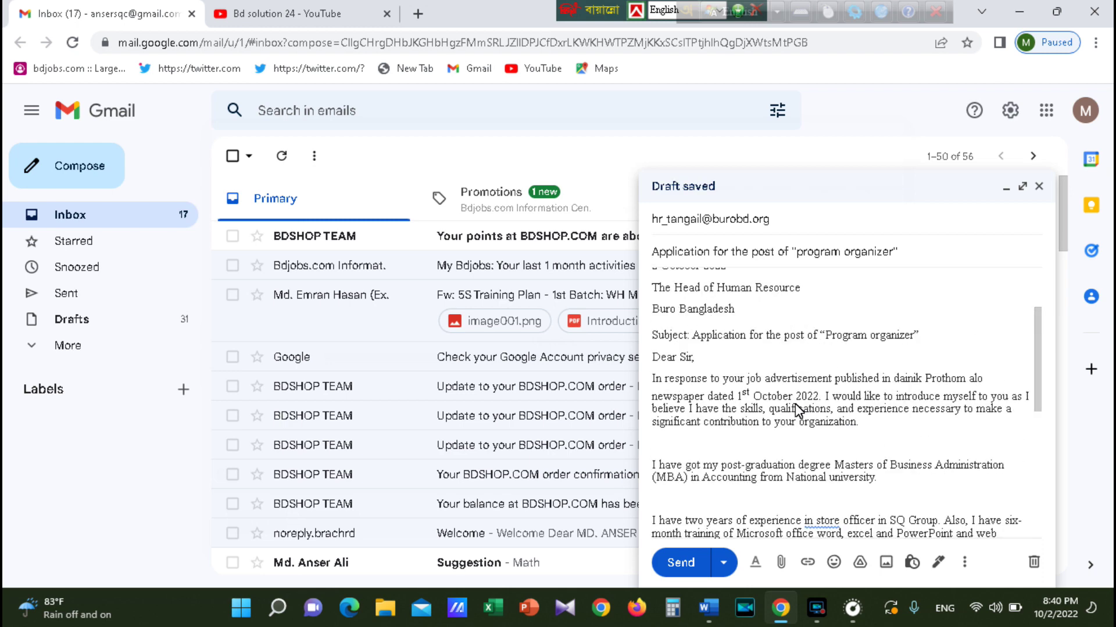
pyautogui.scroll(2, 721, 347)
pyautogui.scroll(1, 721, 347)
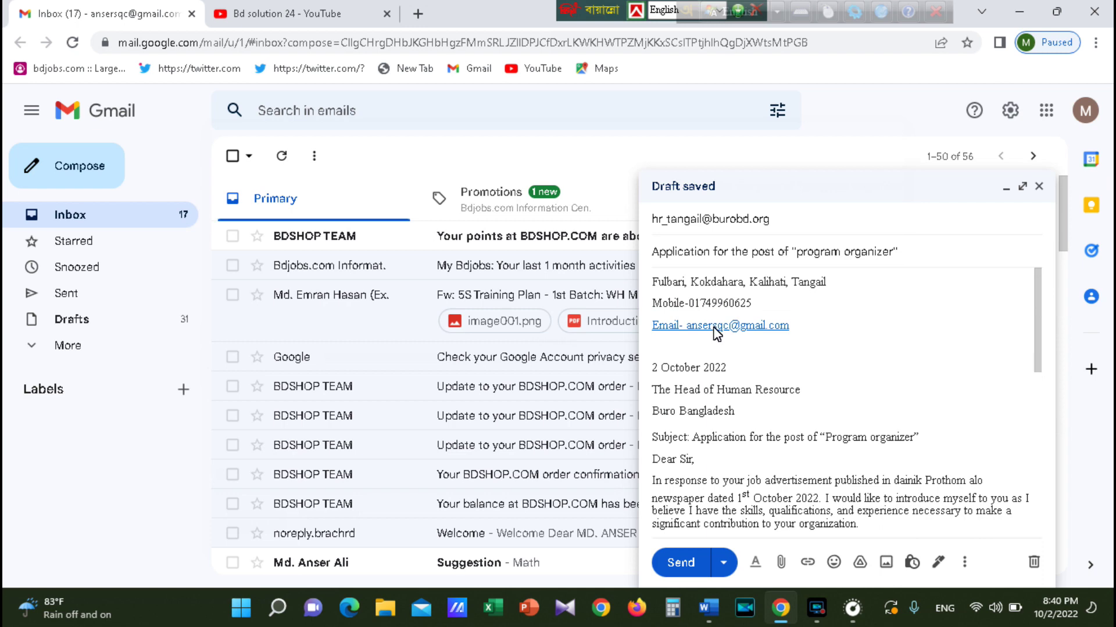
pyautogui.scroll(-6, 714, 334)
pyautogui.scroll(-4, 716, 335)
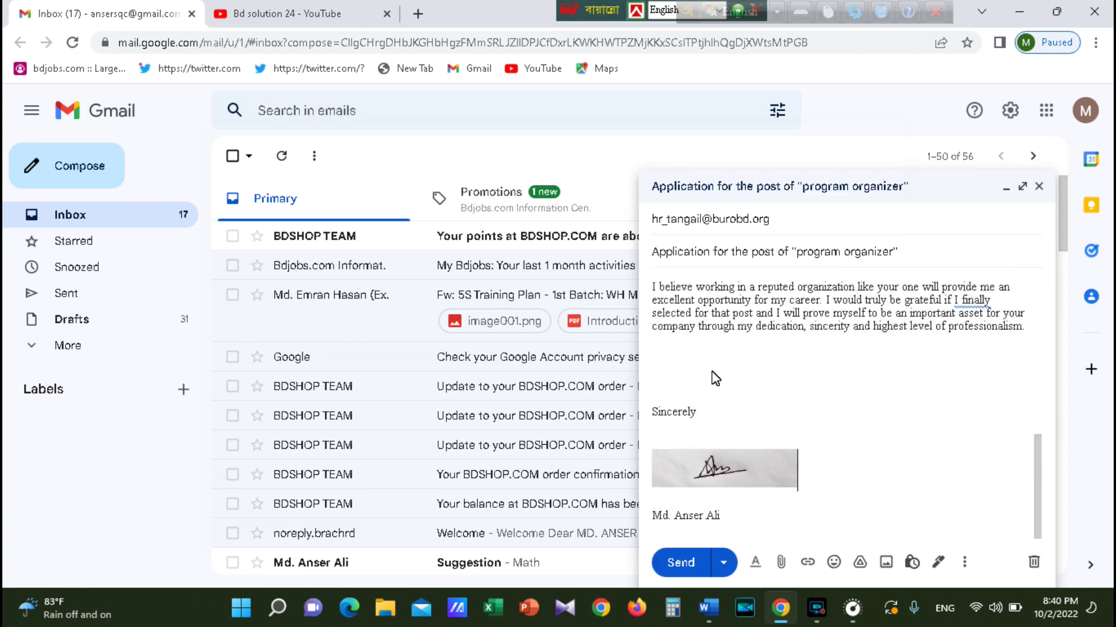
# Attach the CV PDF from the Desktop folder to the draft.
pyautogui.click(782, 561)
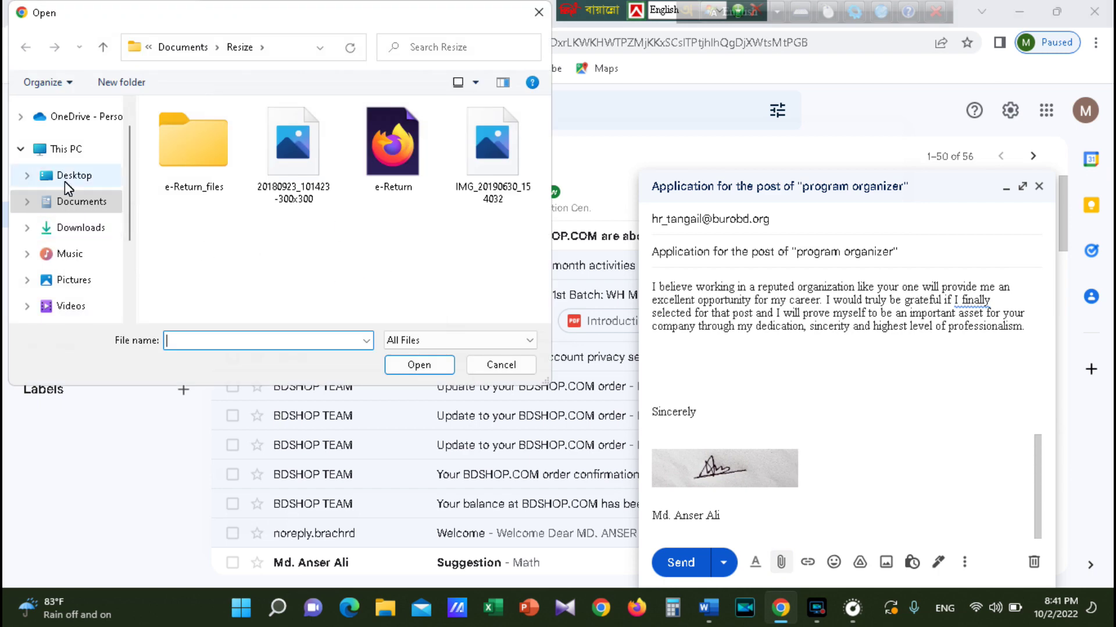
pyautogui.click(82, 175)
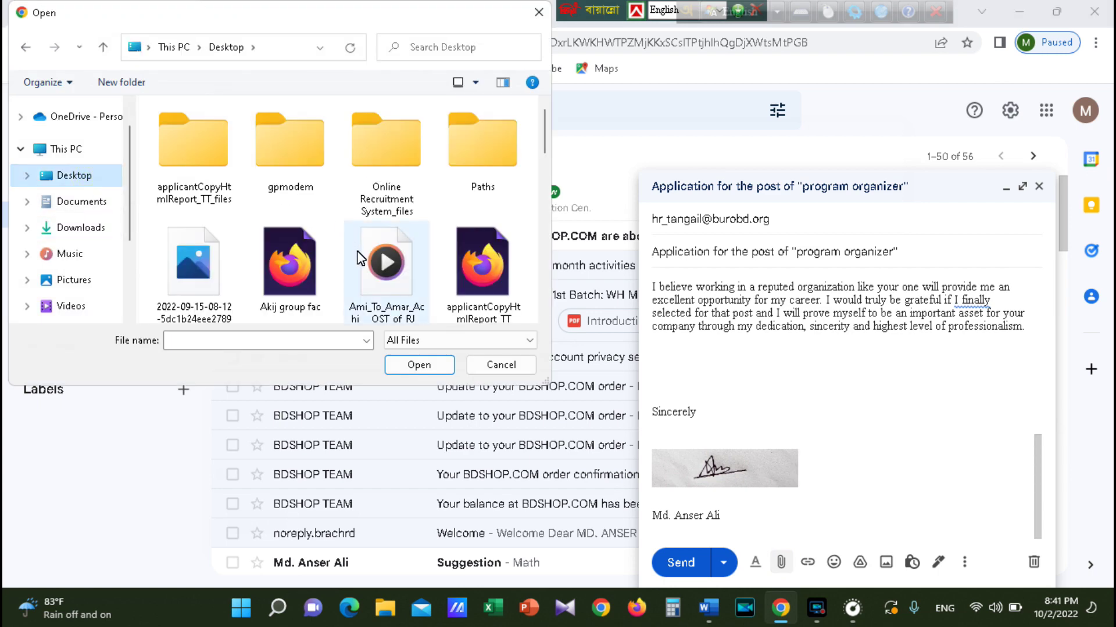
pyautogui.scroll(-2, 358, 255)
pyautogui.scroll(-5, 356, 249)
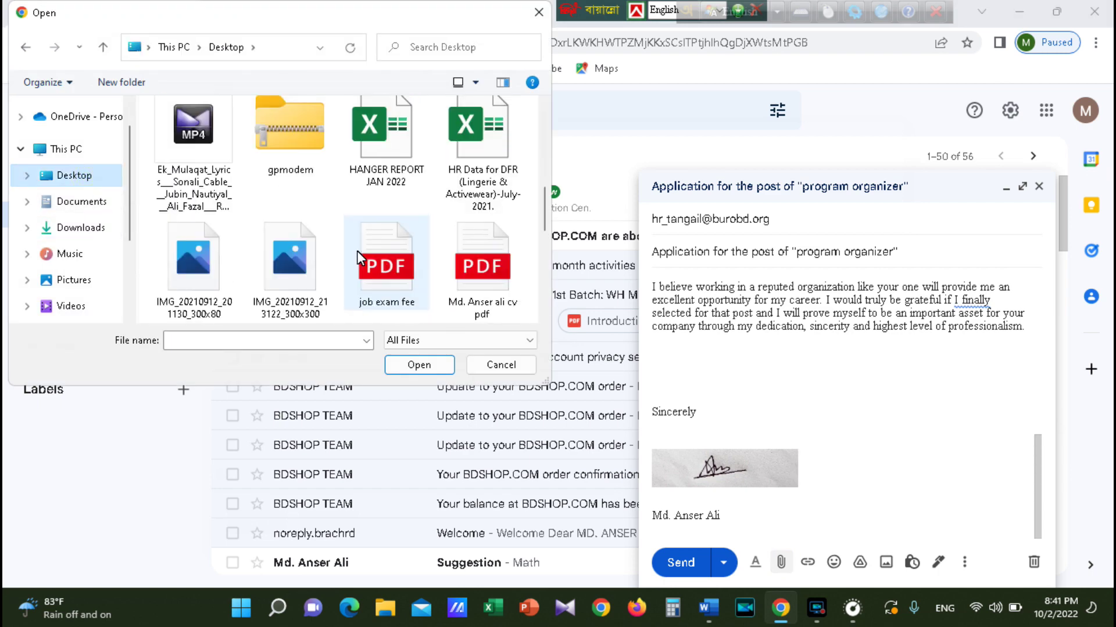
pyautogui.click(481, 278)
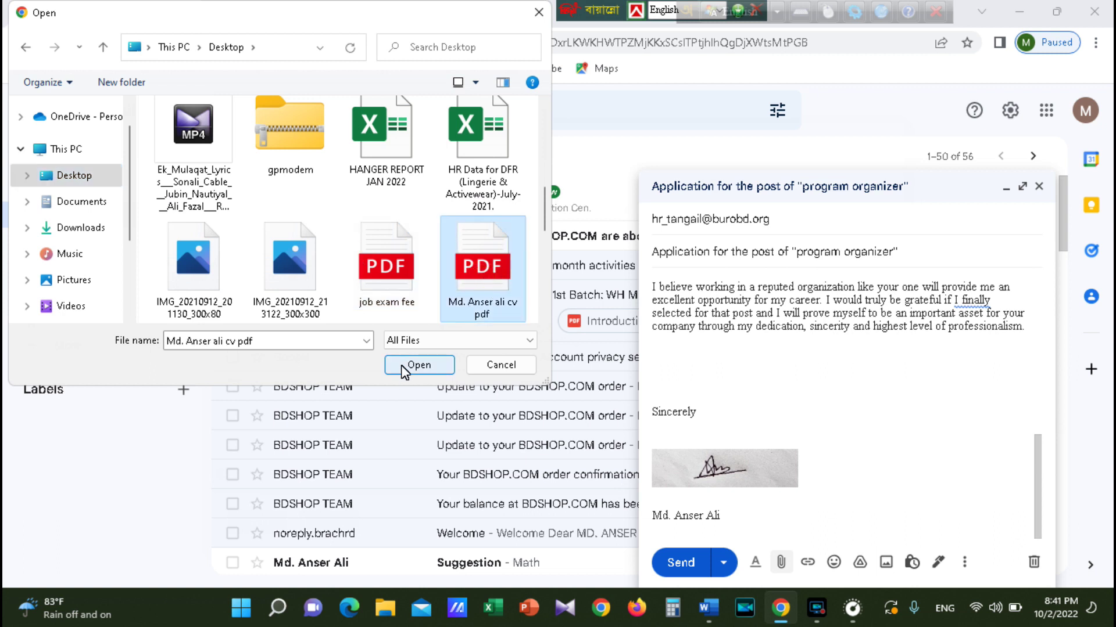
pyautogui.click(408, 366)
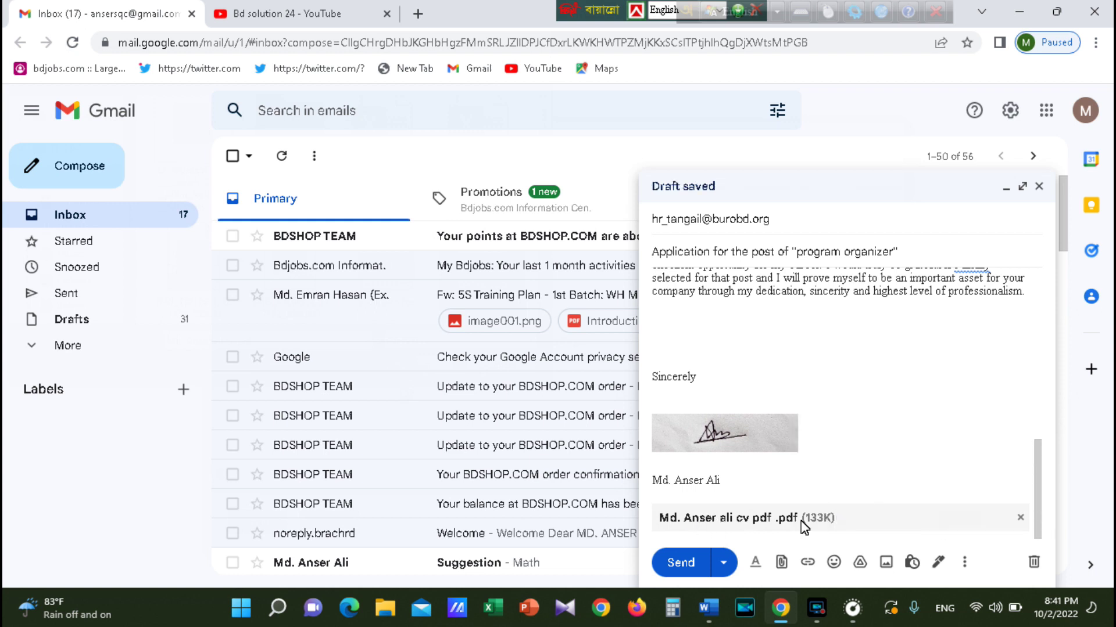
pyautogui.scroll(10, 771, 398)
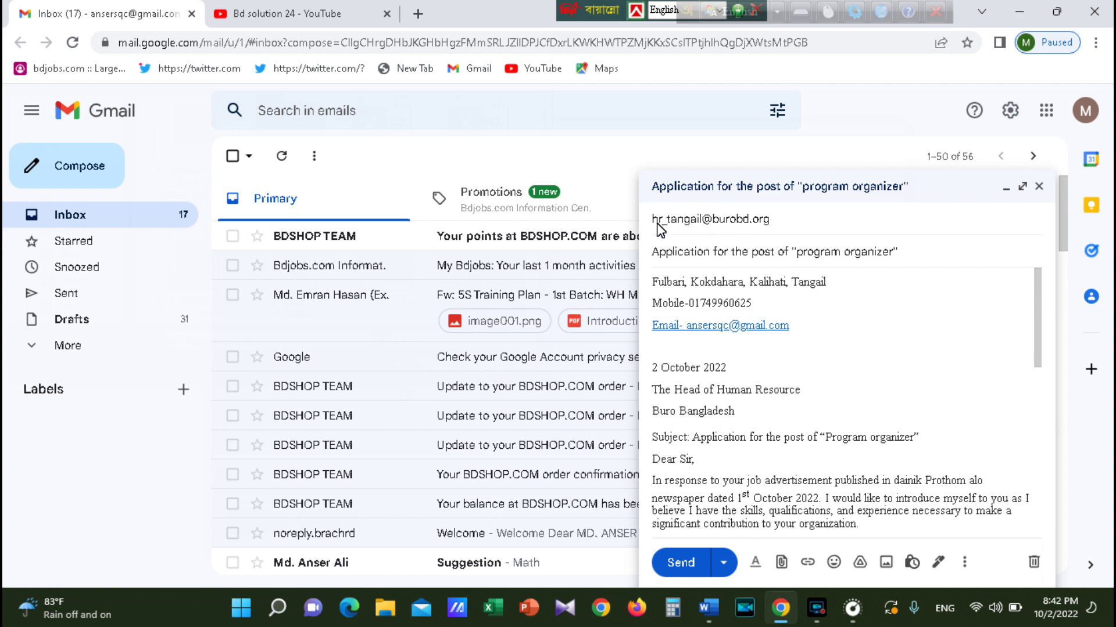
pyautogui.moveTo(709, 218)
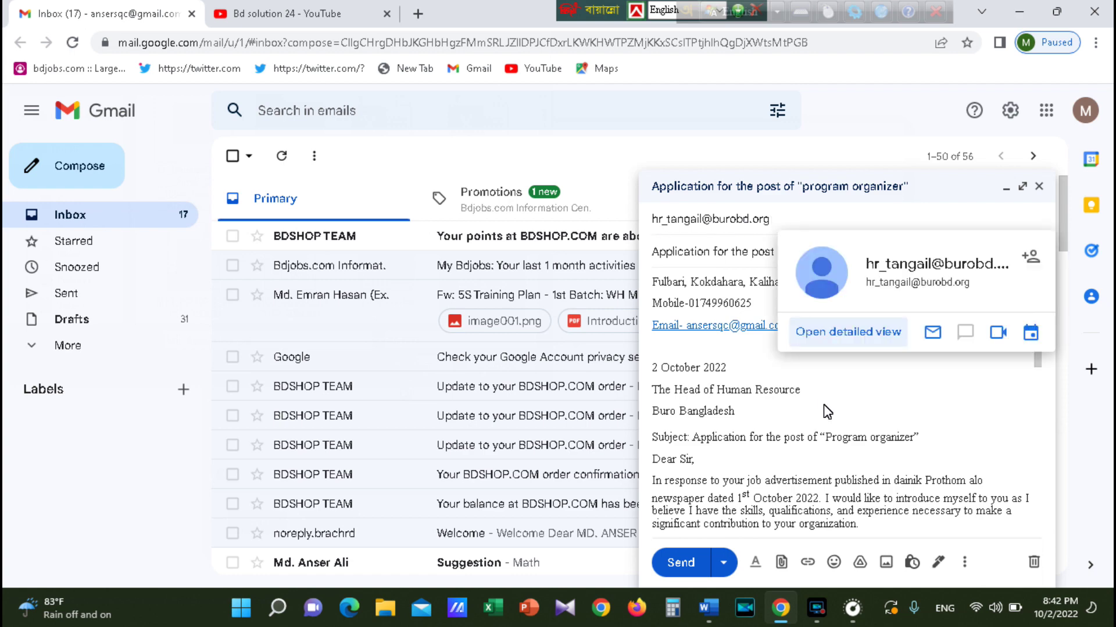
pyautogui.scroll(-1, 737, 352)
pyautogui.scroll(-4, 857, 419)
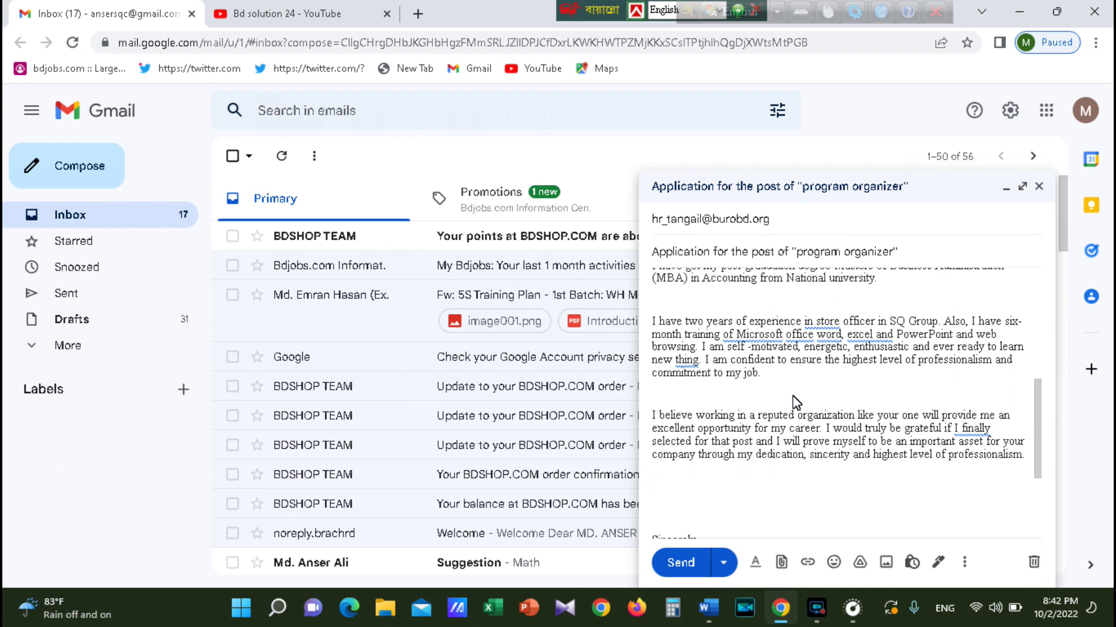
pyautogui.scroll(-3, 795, 401)
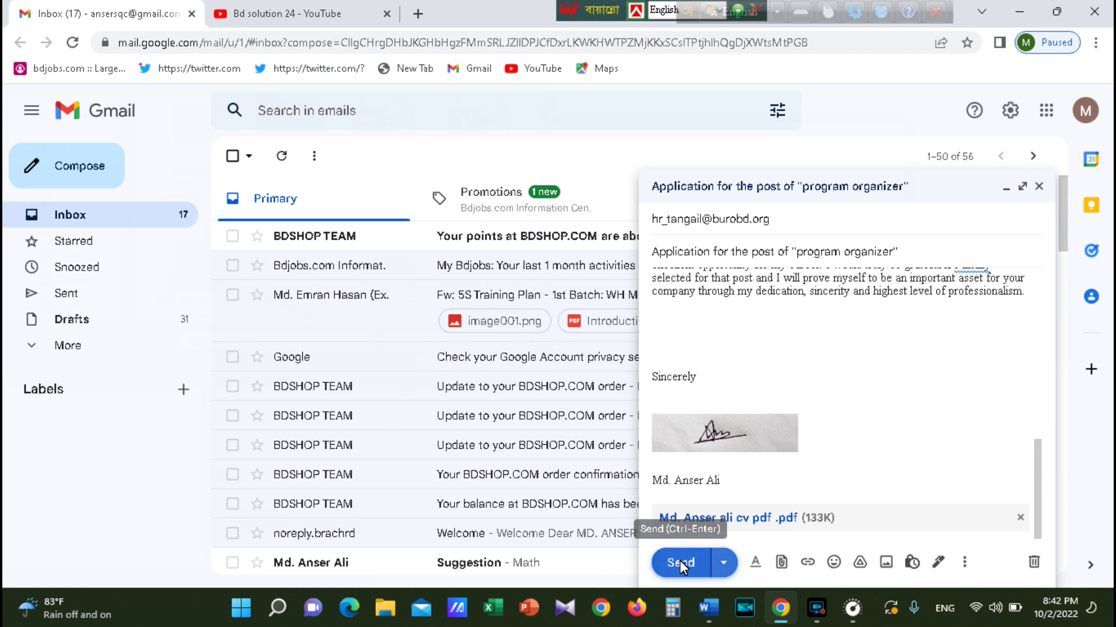
pyautogui.click(680, 562)
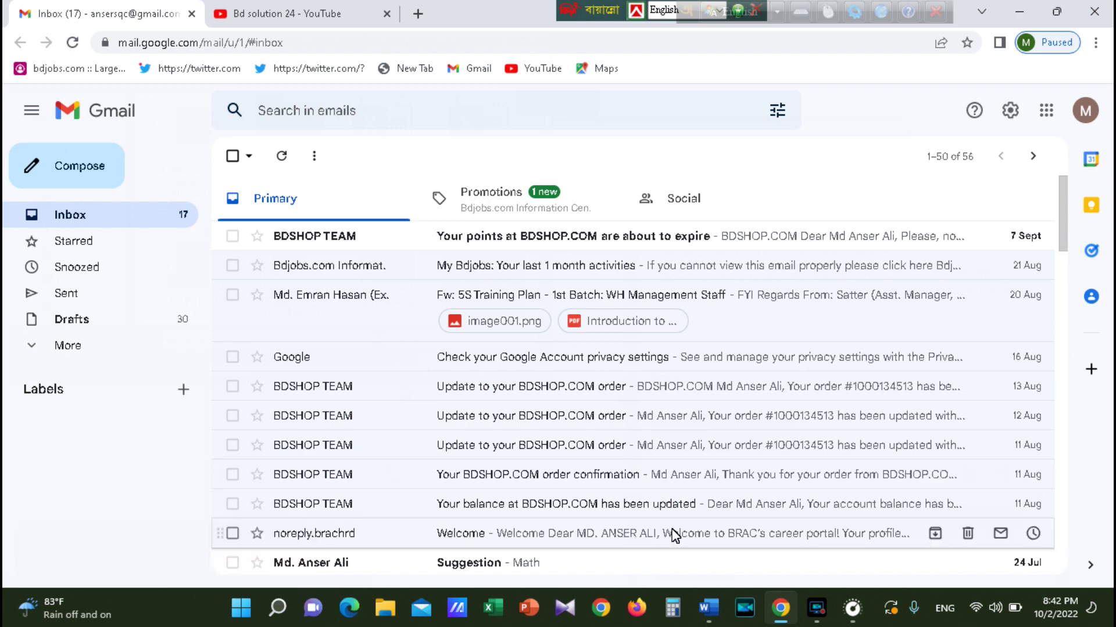
# Send the cover-letter email and review the sent message with its CV attachment.
pyautogui.scroll(-5, 529, 378)
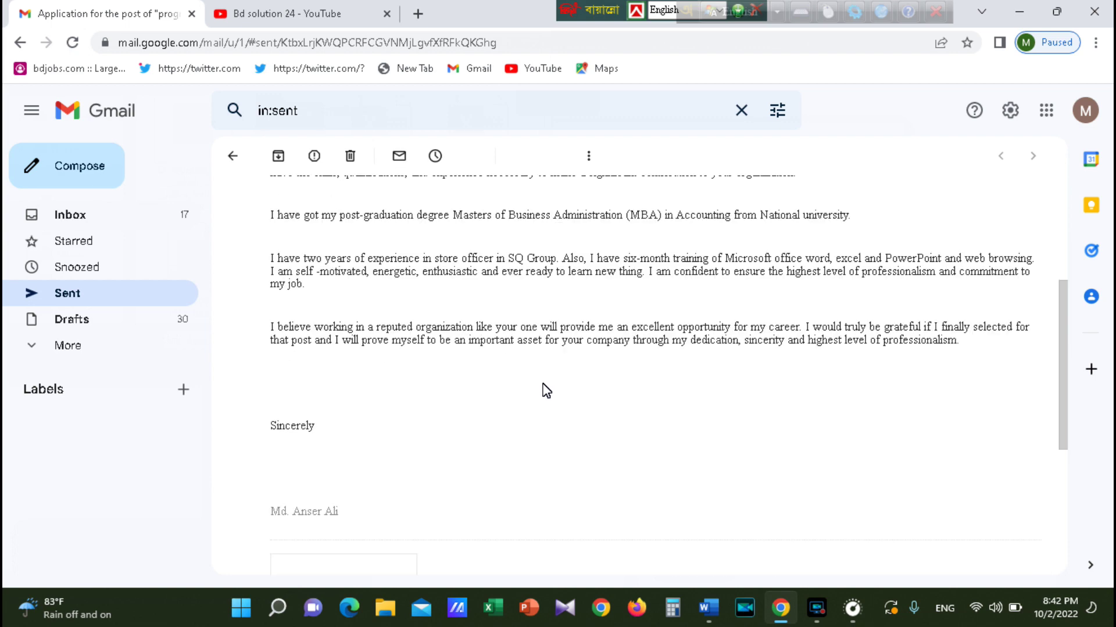
pyautogui.scroll(-3, 547, 392)
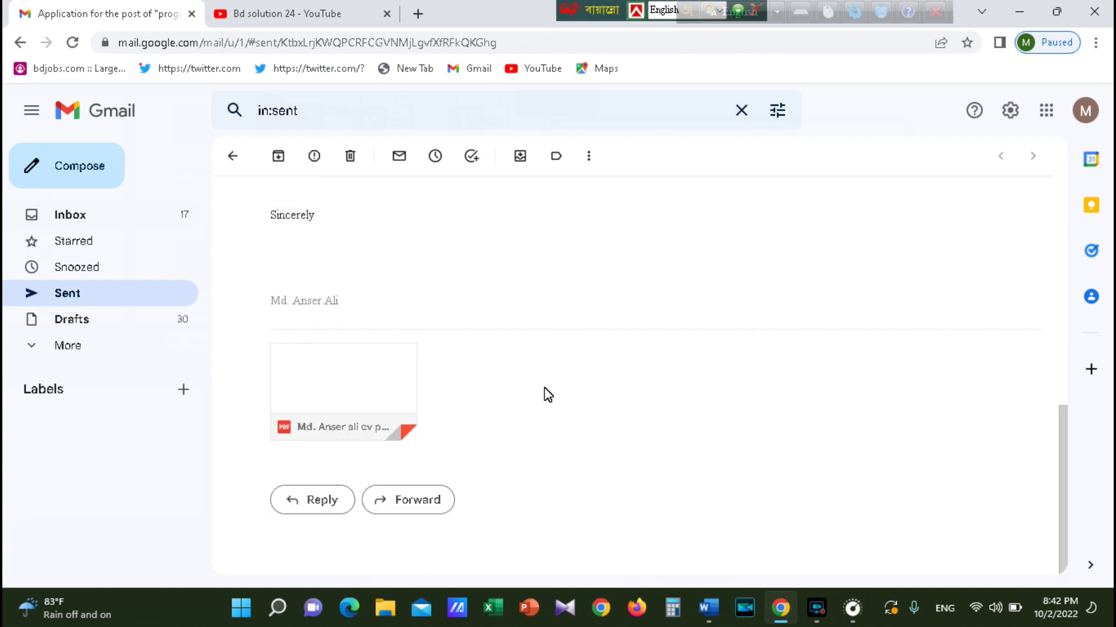
pyautogui.scroll(5, 546, 393)
pyautogui.scroll(5, 543, 392)
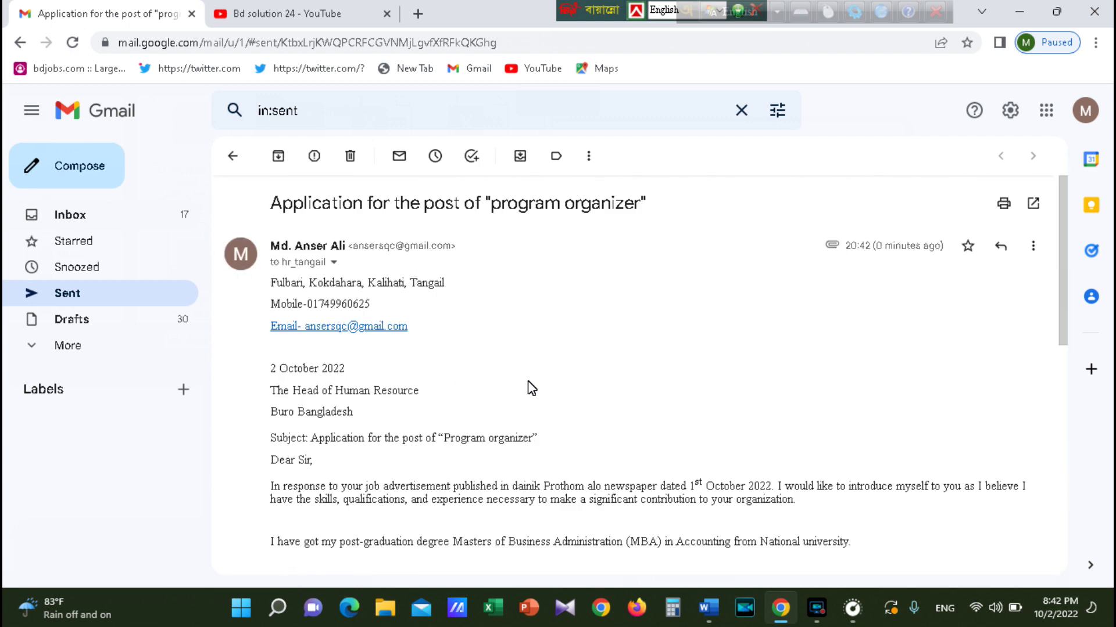
pyautogui.click(410, 330)
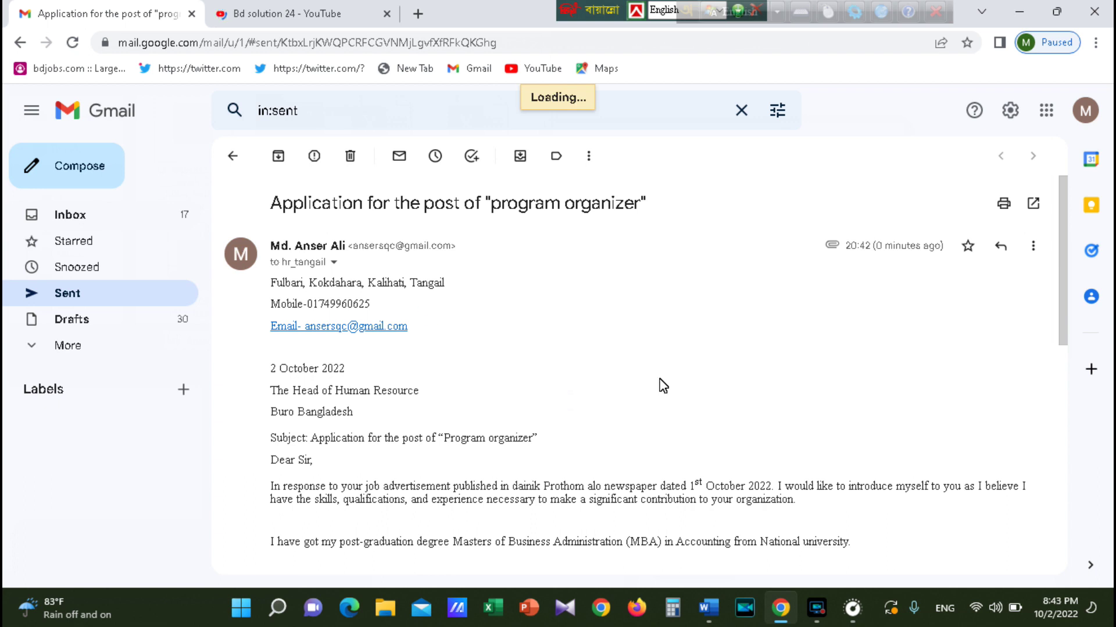
pyautogui.scroll(-3, 620, 388)
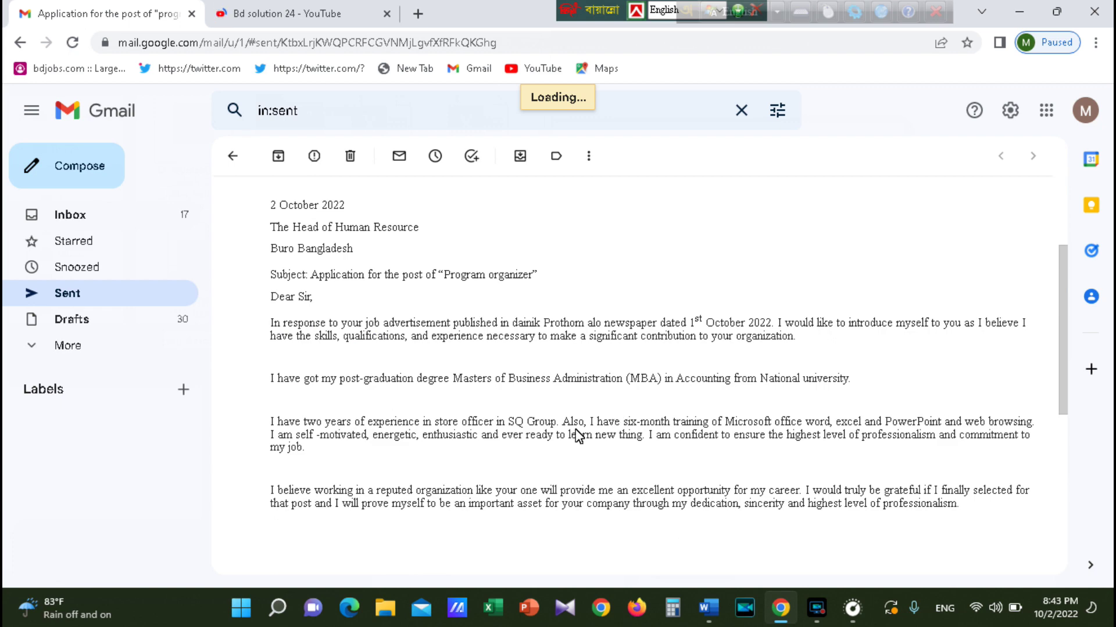
pyautogui.scroll(2, 583, 436)
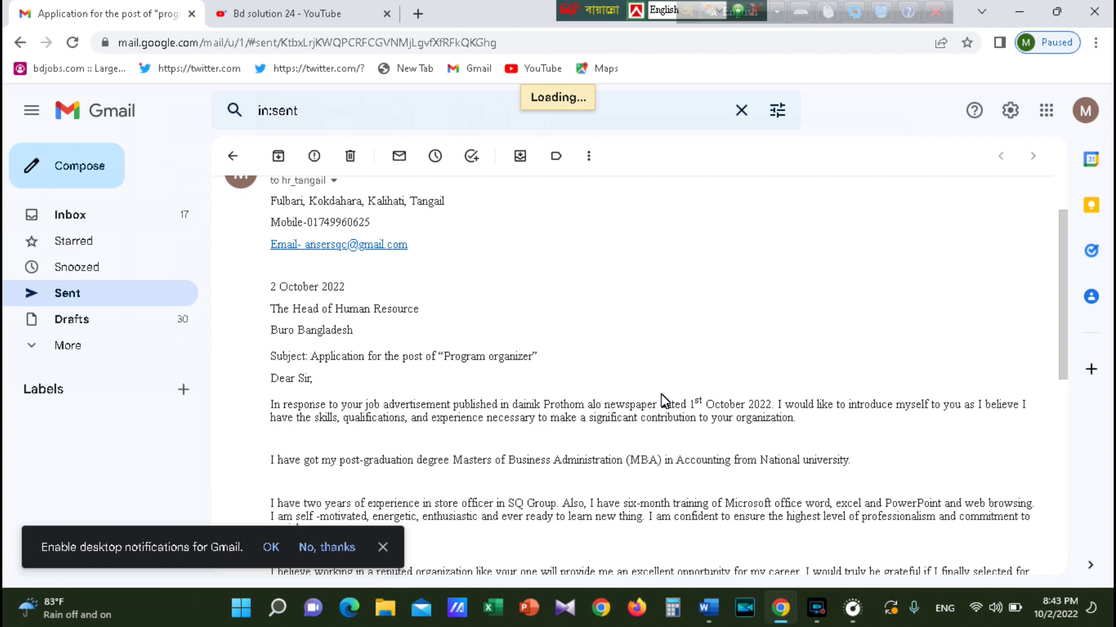
pyautogui.scroll(2, 637, 337)
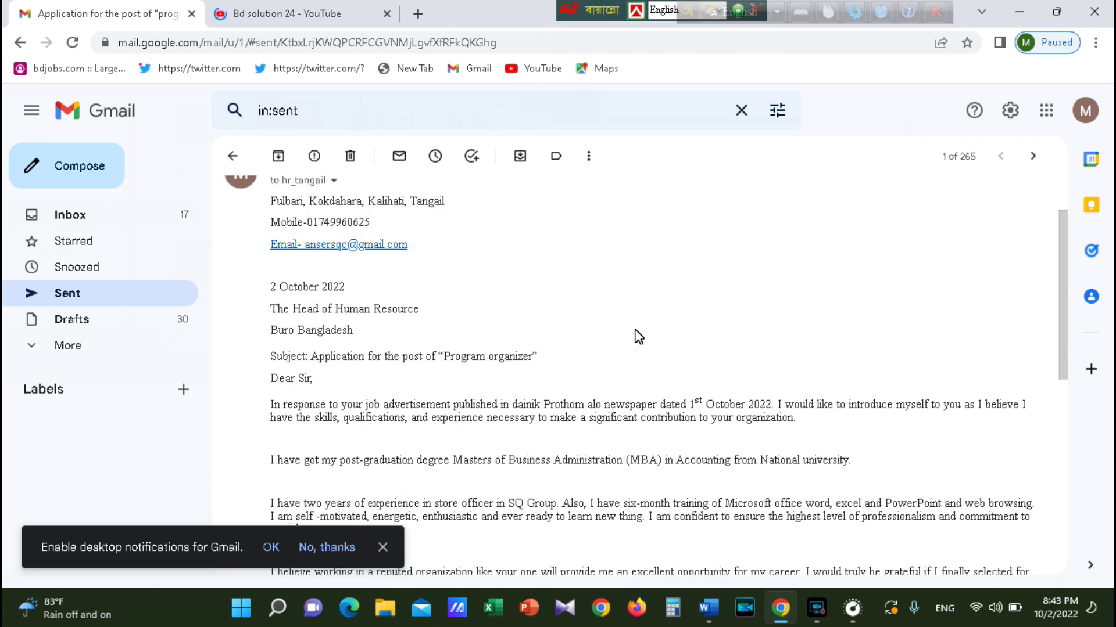